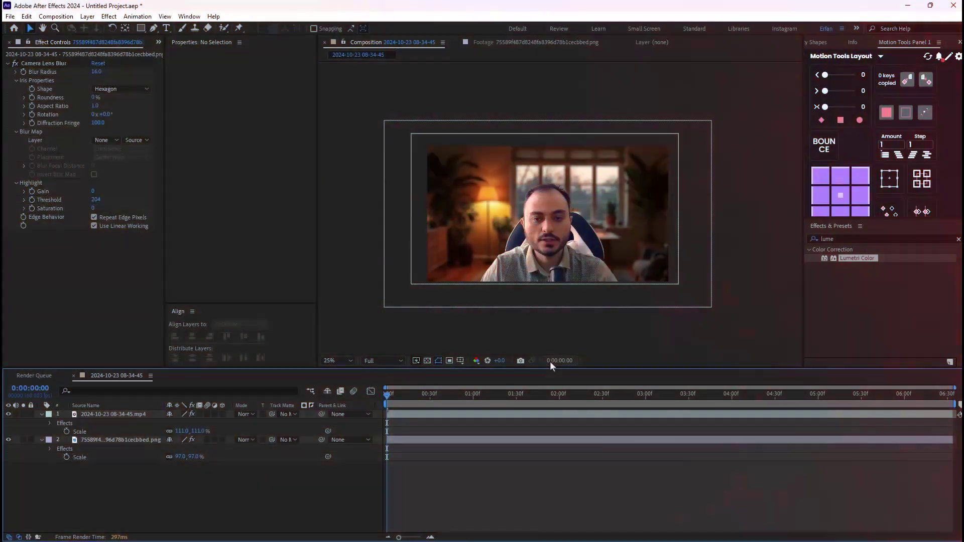
- Preview the comp, then add Lumetri Color to the webcam layer: warmer temperature/tint, more saturation, lifted exposure and contrast
{"action": "key", "text": "space"}
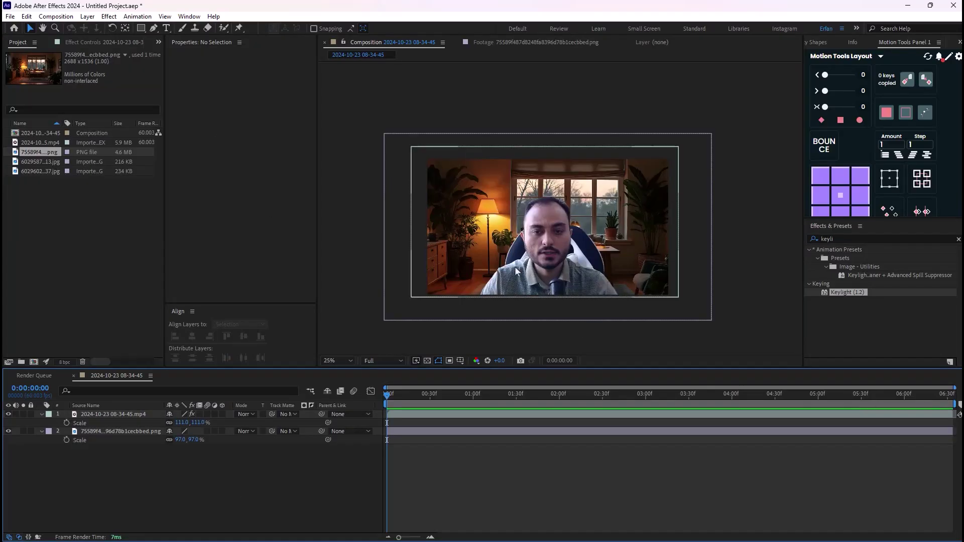
{"action": "left_click", "coordinate": [502, 241]}
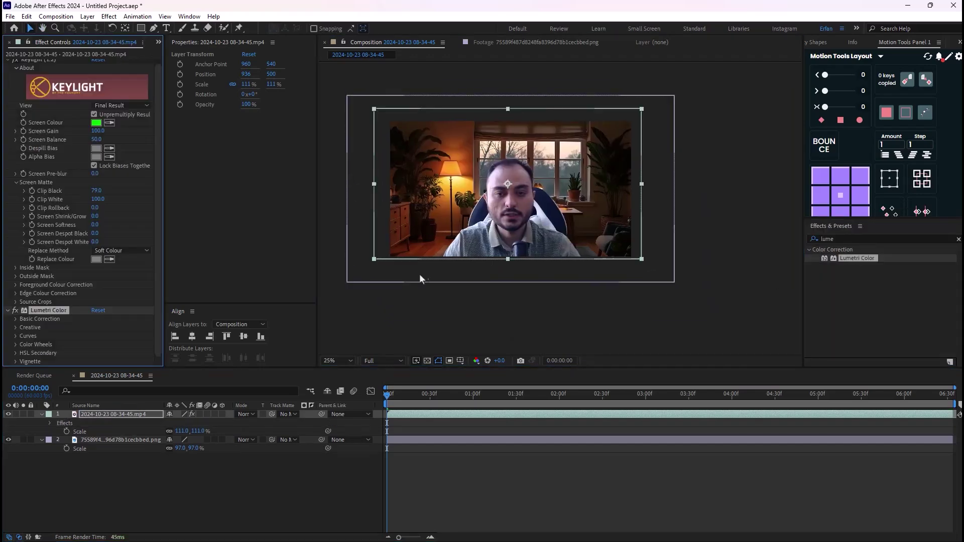
{"action": "left_click", "coordinate": [7, 63]}
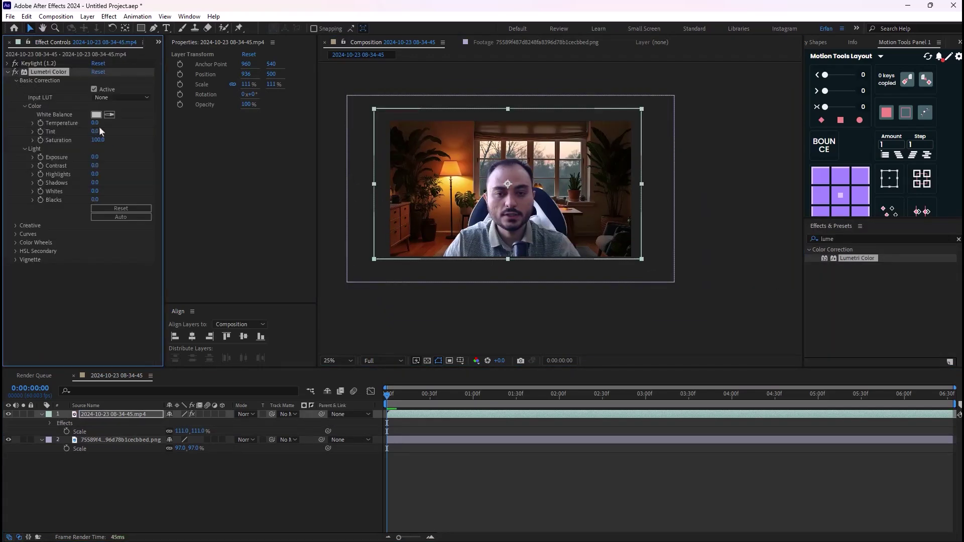
{"action": "left_click_drag", "start_coordinate": [95, 122], "coordinate": [102, 140]}
{"action": "left_click_drag", "start_coordinate": [95, 156], "coordinate": [97, 157]}
{"action": "left_click_drag", "start_coordinate": [95, 166], "coordinate": [96, 167]}
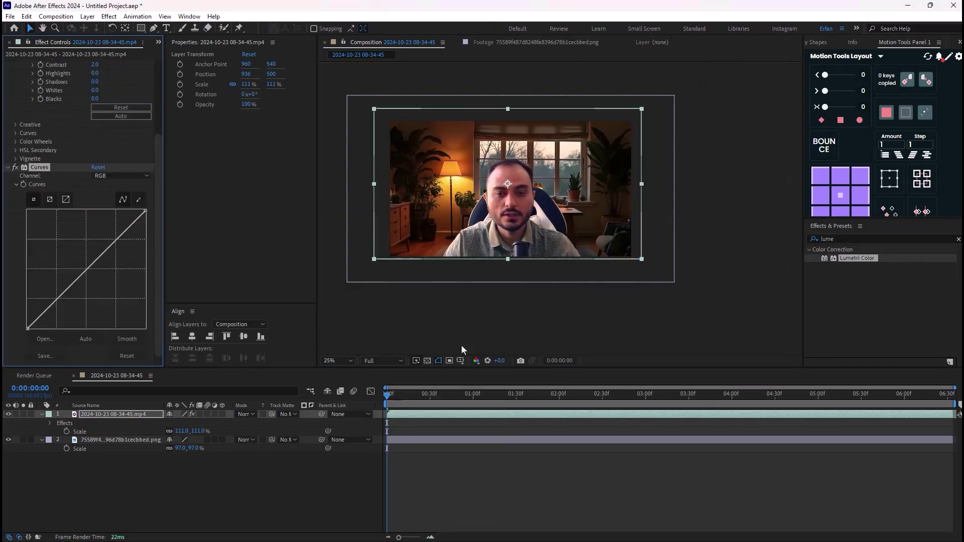
- Bend Curves for a gentle contrast boost and add Cosmo II skin retouching to the clip
{"action": "left_click_drag", "start_coordinate": [121, 226], "coordinate": [118, 243]}
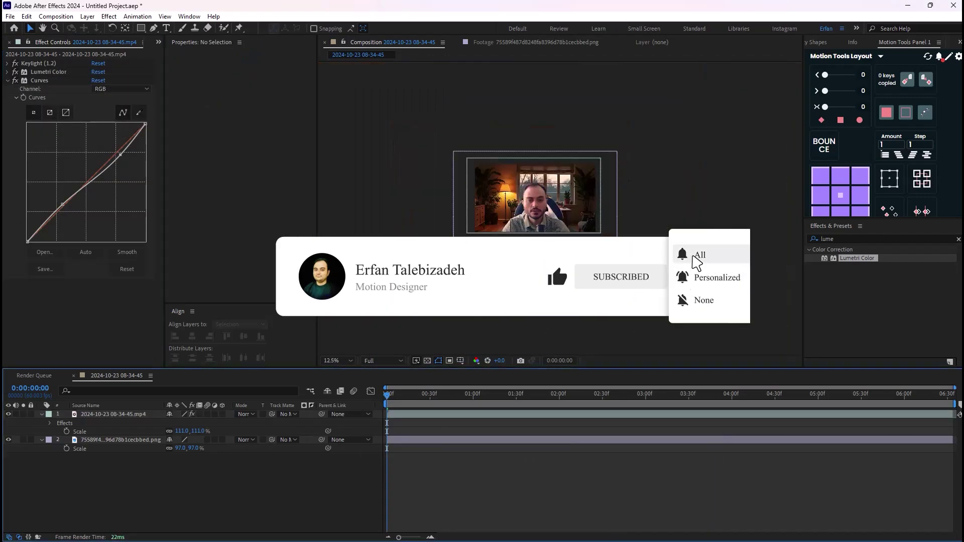
{"action": "scroll", "coordinate": [495, 192], "scroll_direction": "up", "scroll_amount": 1}
{"action": "key", "text": "ctrl+alt+shift+e"}
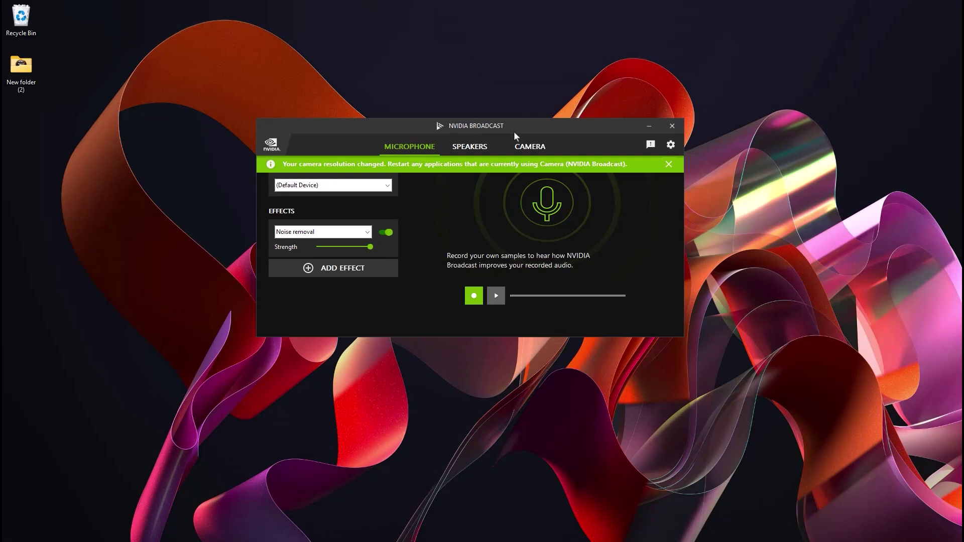
- Move the NVIDIA Broadcast window slightly up and to the left
{"action": "left_click_drag", "start_coordinate": [461, 127], "coordinate": [454, 107]}
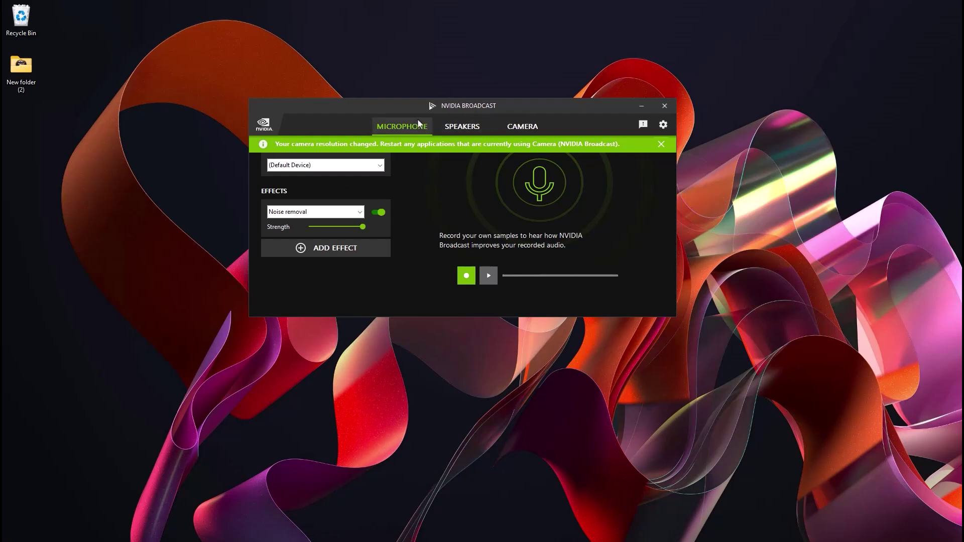
- In the camera settings, add a Background blur effect and switch it on at full strength
{"action": "left_click", "coordinate": [526, 128]}
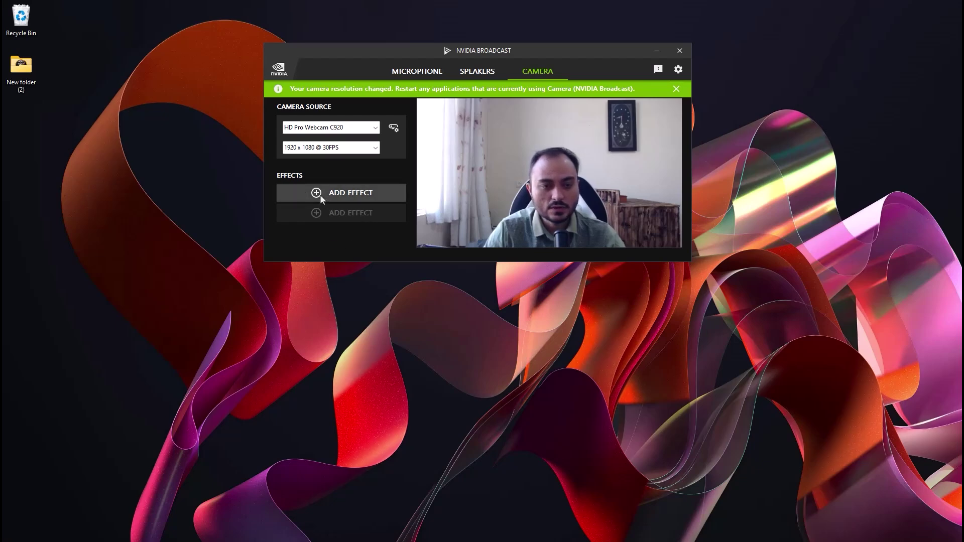
{"action": "left_click", "coordinate": [335, 195]}
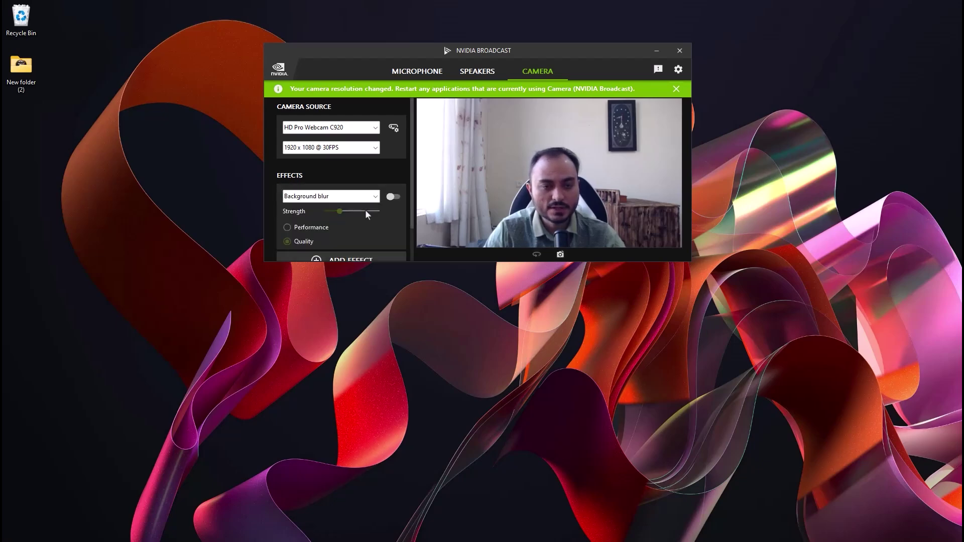
{"action": "left_click", "coordinate": [361, 196]}
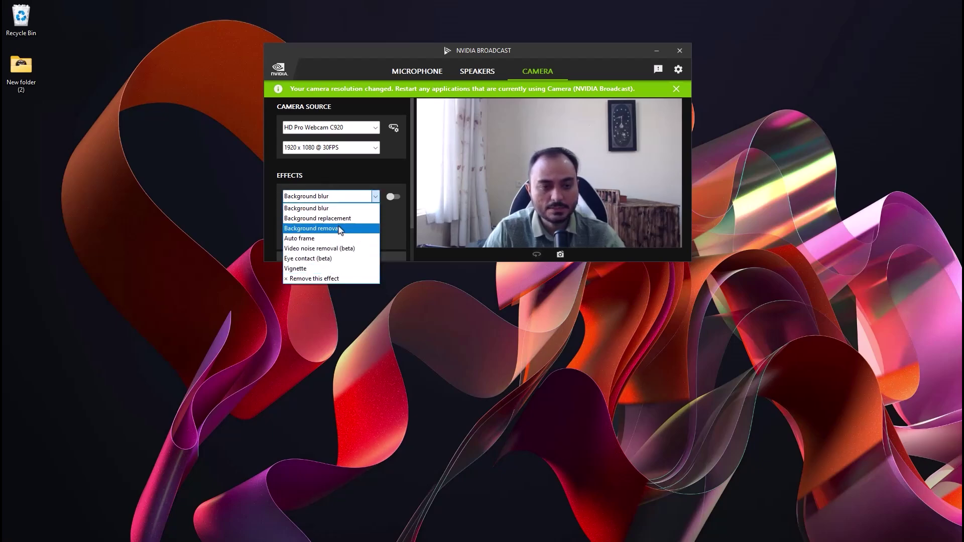
{"action": "left_click", "coordinate": [321, 207]}
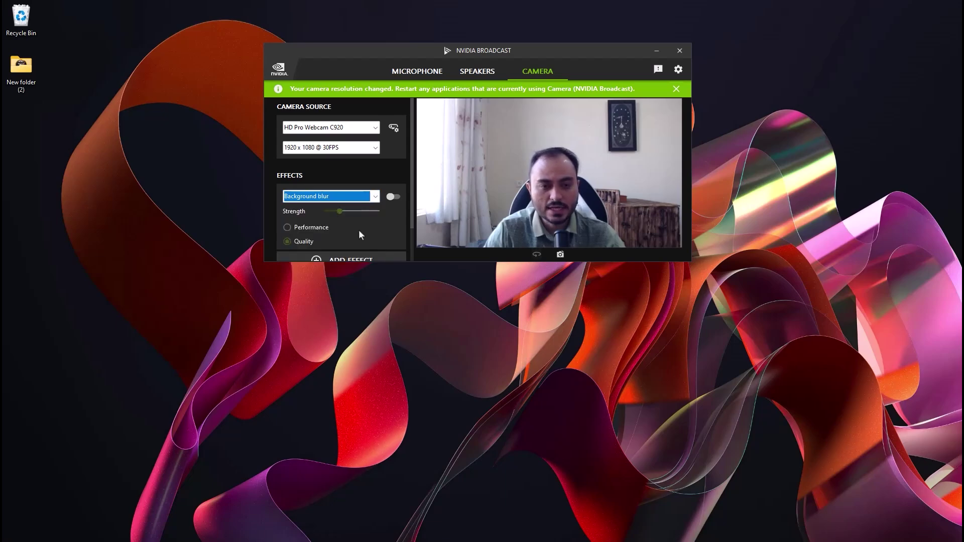
{"action": "left_click", "coordinate": [393, 197]}
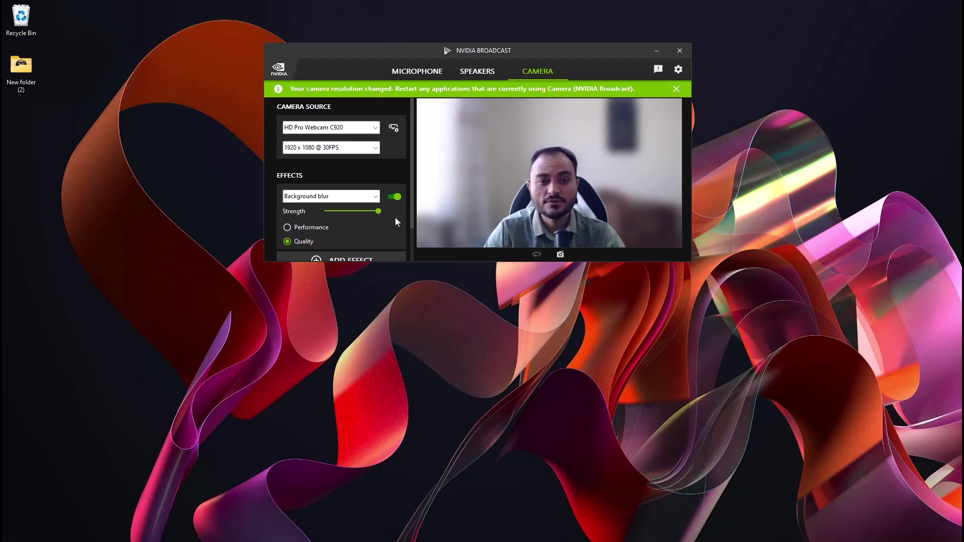
{"action": "scroll", "coordinate": [357, 225], "scroll_direction": "down", "scroll_amount": 1}
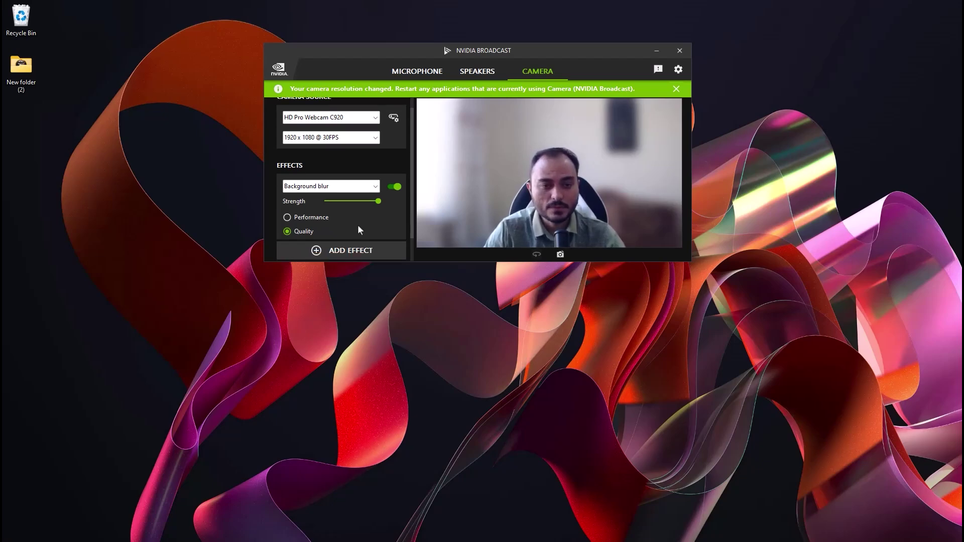
- Change the camera effect to Background removal, then to Background replacement with the green backdrop
{"action": "left_click", "coordinate": [333, 187]}
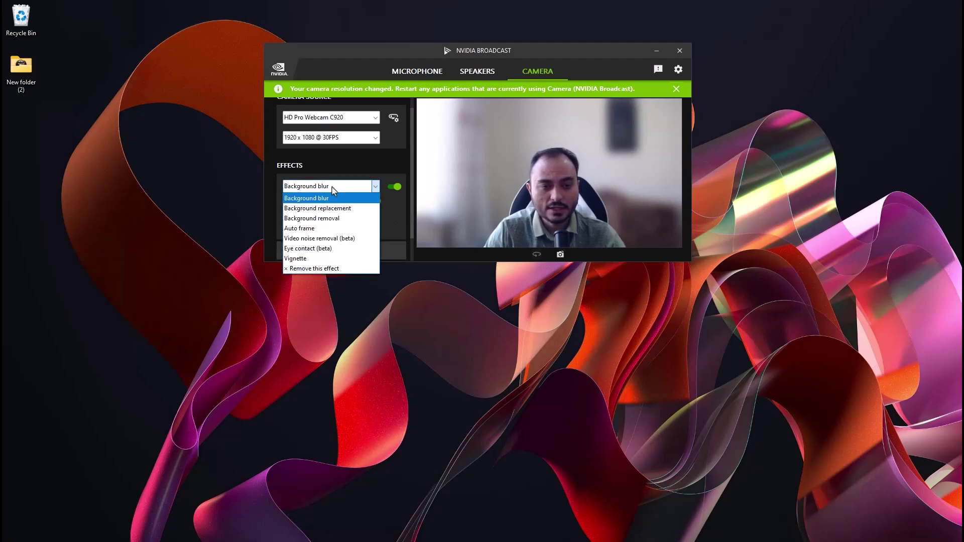
{"action": "left_click", "coordinate": [339, 219]}
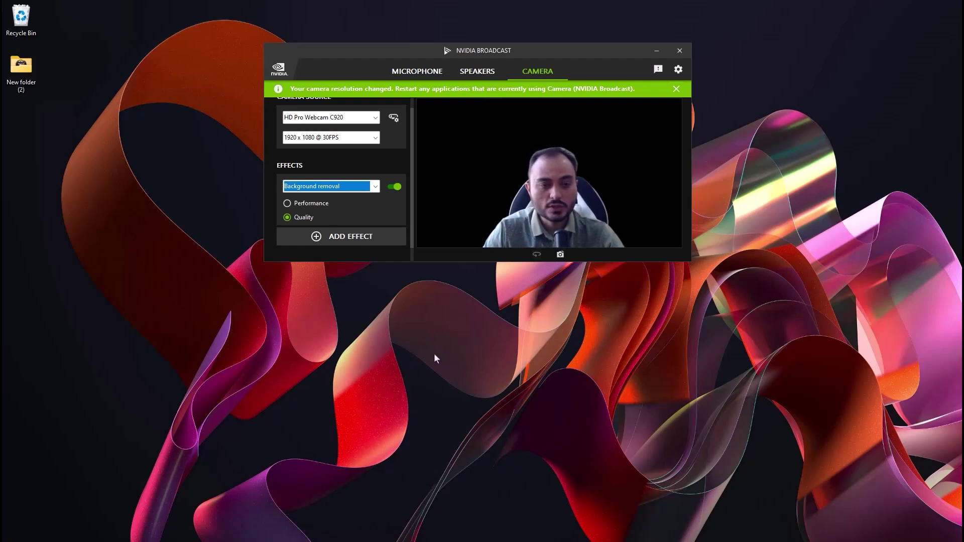
{"action": "left_click", "coordinate": [360, 188]}
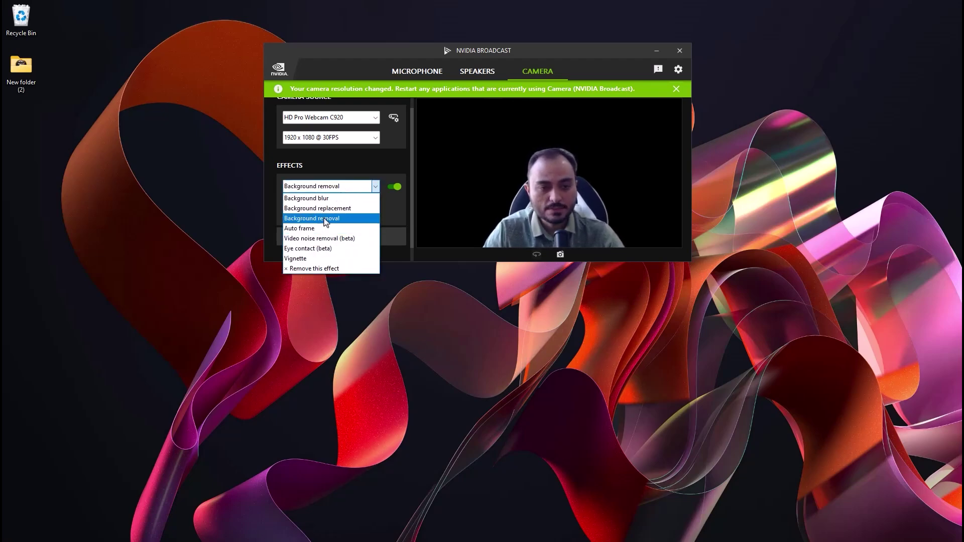
{"action": "left_click", "coordinate": [331, 211]}
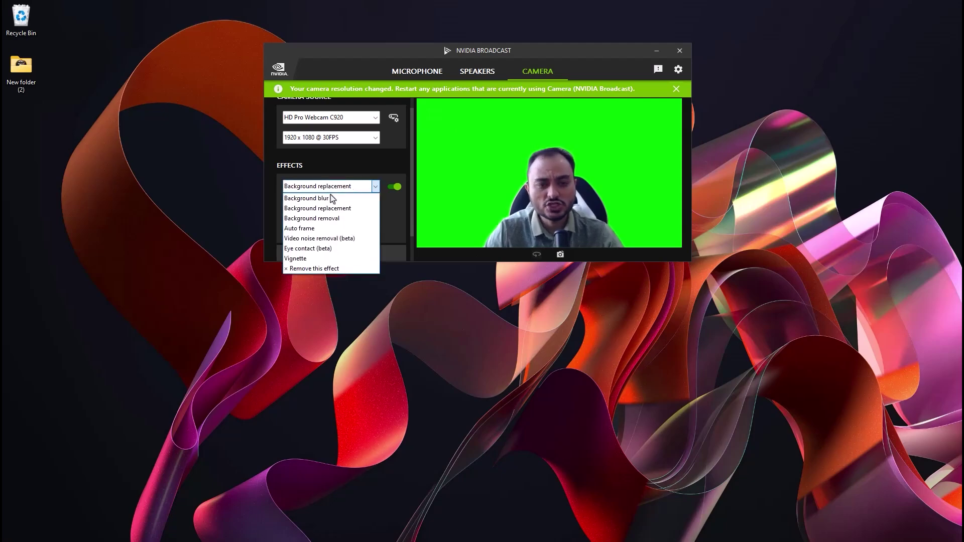
- Try the Background removal effect, then switch back to Background replacement's green backdrop
{"action": "left_click", "coordinate": [332, 218]}
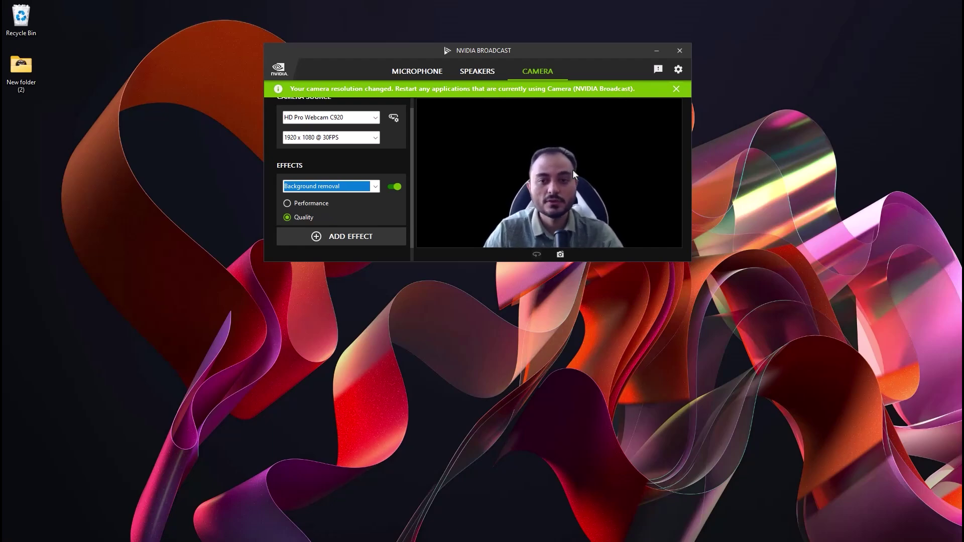
{"action": "left_click", "coordinate": [352, 186]}
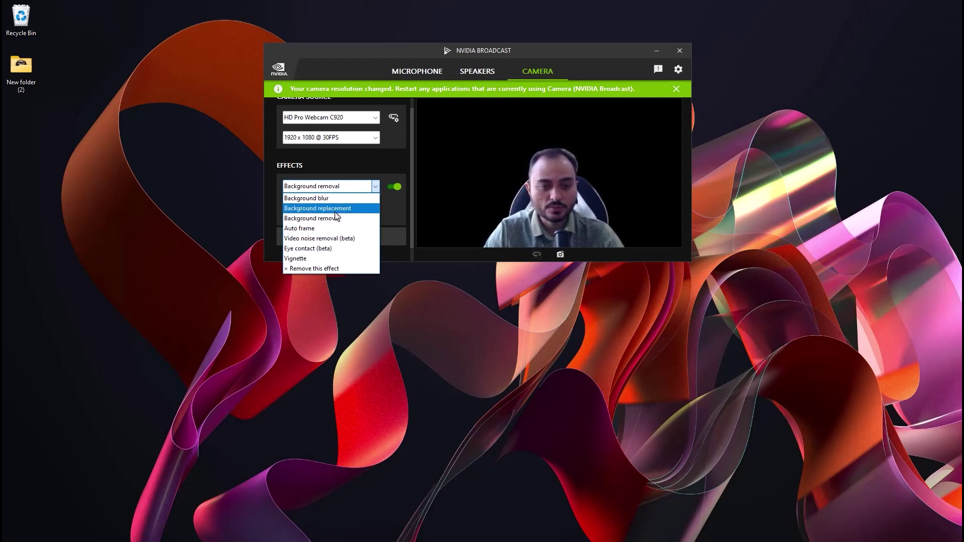
{"action": "left_click", "coordinate": [321, 208]}
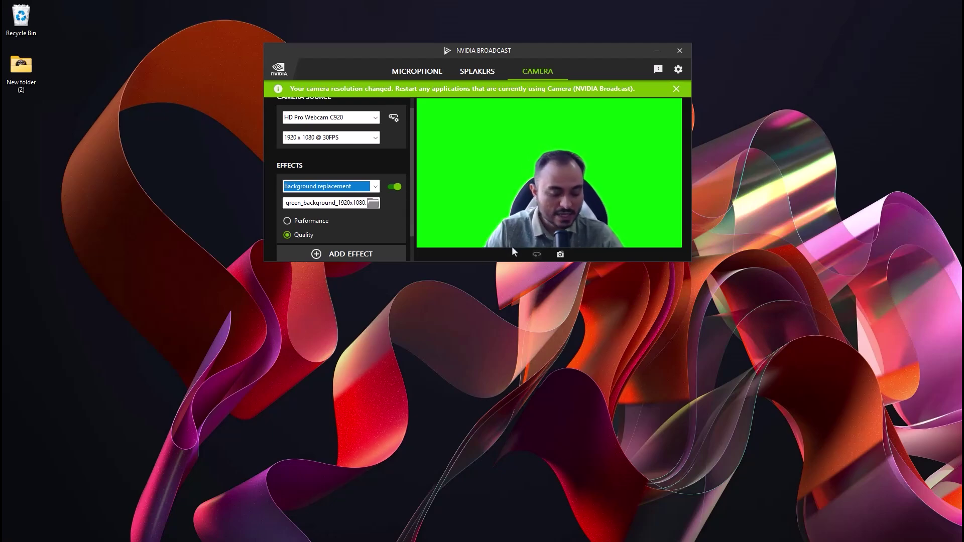
- Launch OBS Studio from Start search despite the already-running warning, then close NVIDIA Broadcast
{"action": "key", "text": "super"}
{"action": "type", "text": "obs"}
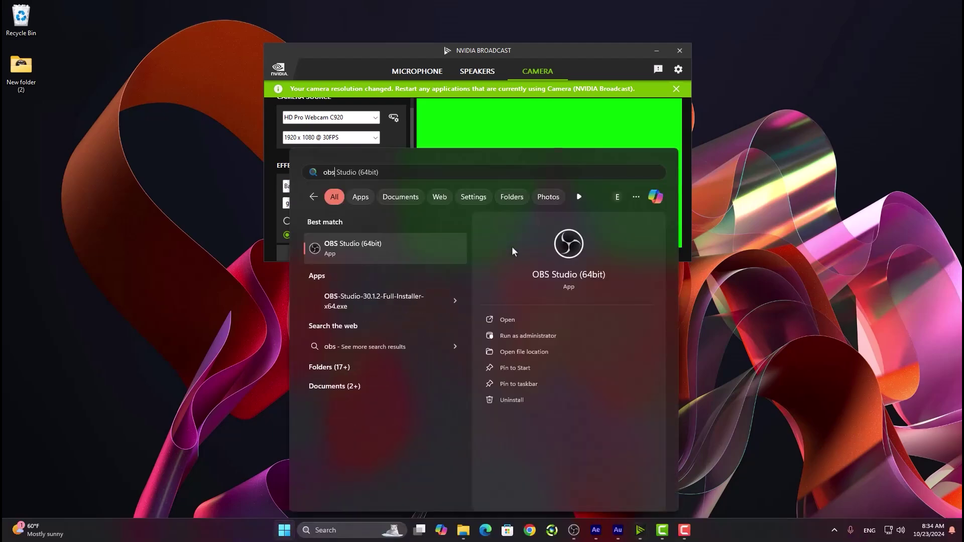
{"action": "left_click", "coordinate": [379, 252]}
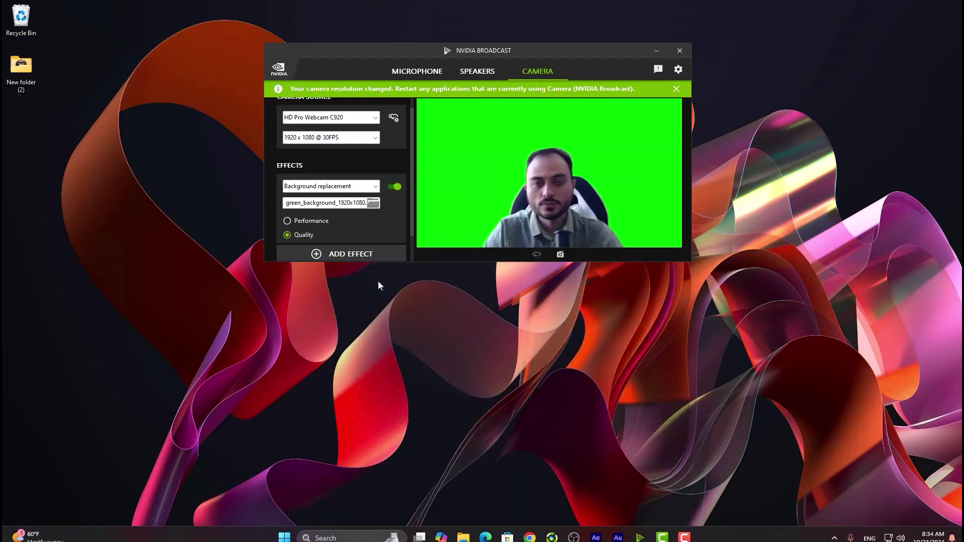
{"action": "left_click", "coordinate": [534, 294]}
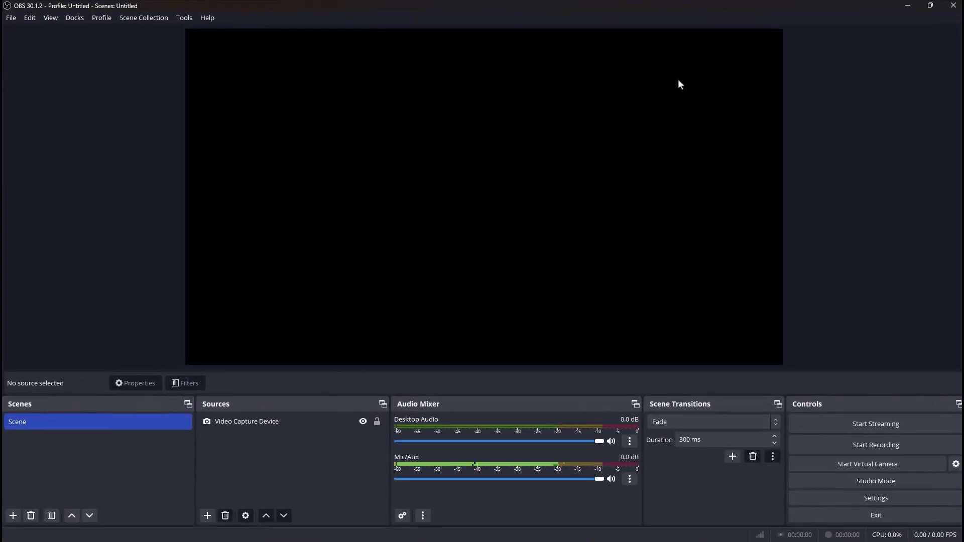
{"action": "left_click", "coordinate": [908, 6]}
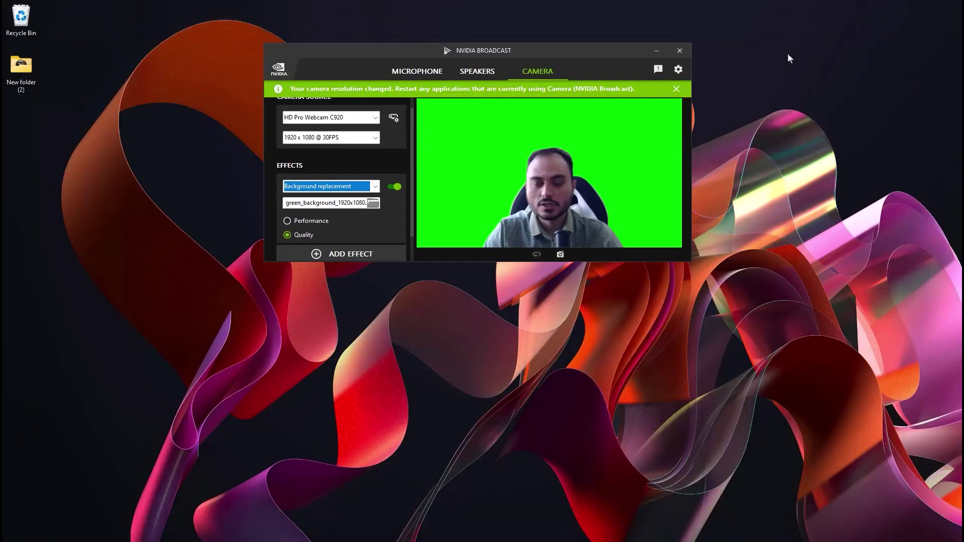
{"action": "left_click", "coordinate": [677, 51]}
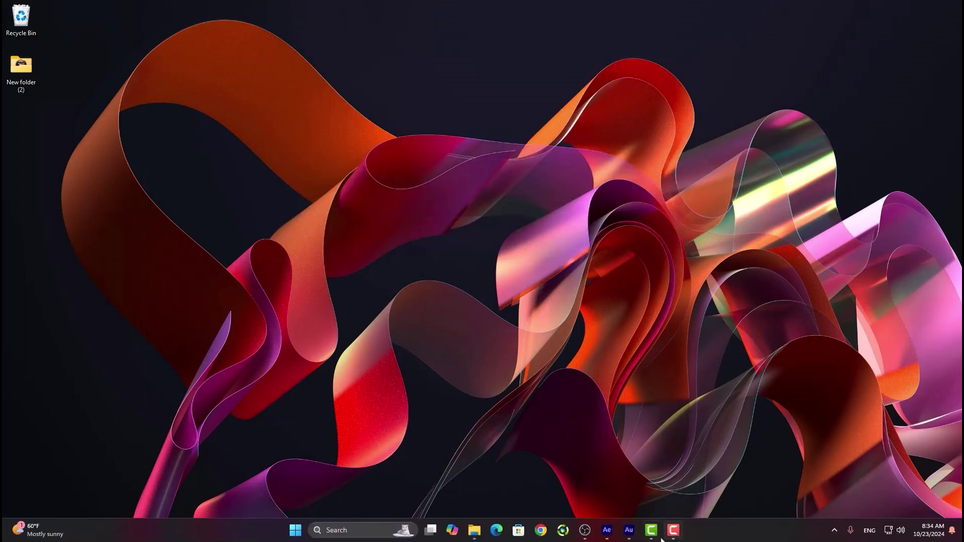
- Close the duplicate OBS window, then record a short green-screen webcam clip in the remaining one
{"action": "mouse_move", "coordinate": [587, 532]}
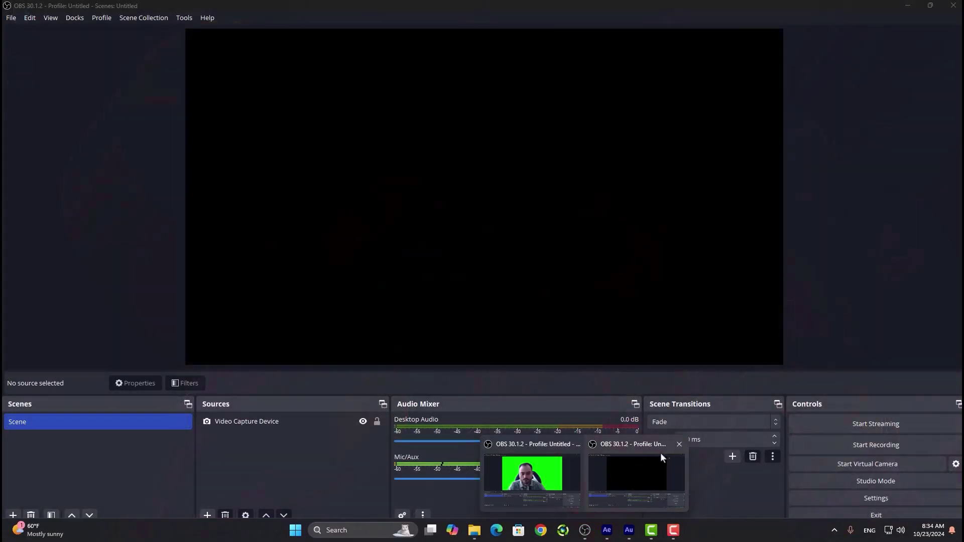
{"action": "left_click", "coordinate": [680, 444]}
{"action": "left_click", "coordinate": [597, 475]}
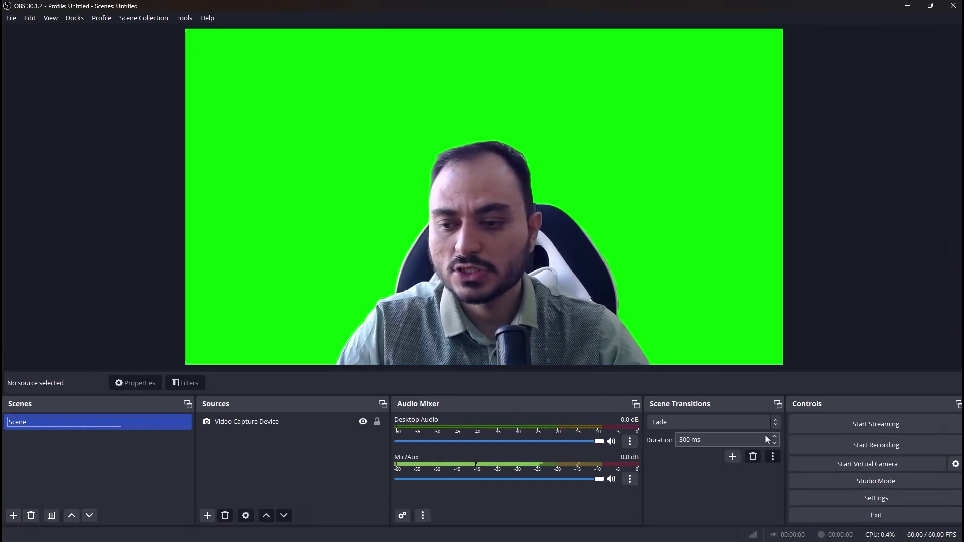
{"action": "left_click", "coordinate": [856, 446]}
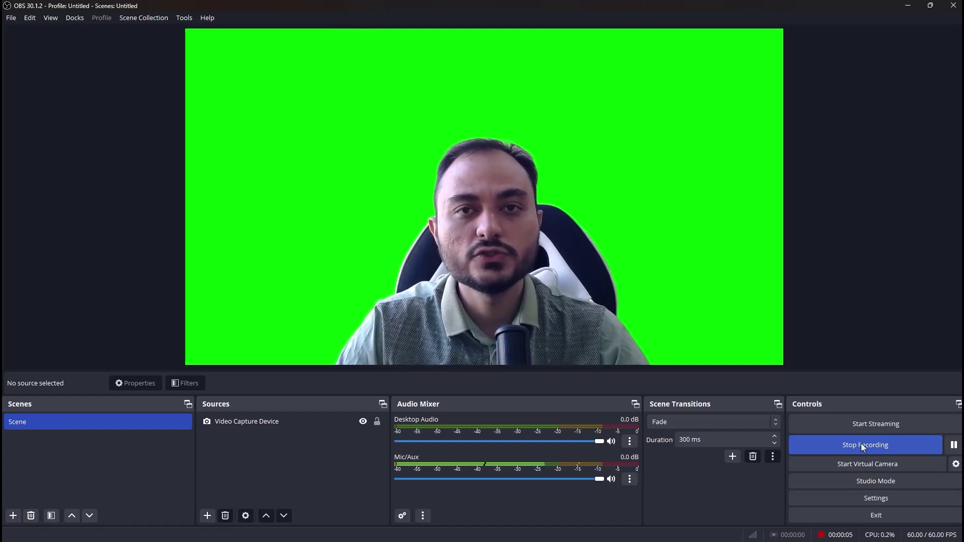
{"action": "left_click", "coordinate": [864, 445]}
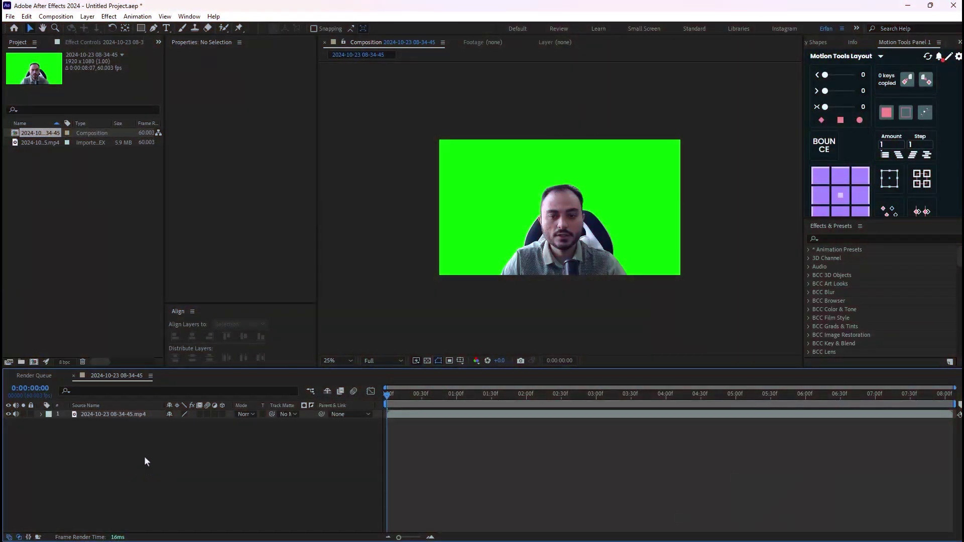
- Move the current time to about 0:00:06:26 and trim the comp to its work area (0:00:06:34)
{"action": "key", "text": "space"}
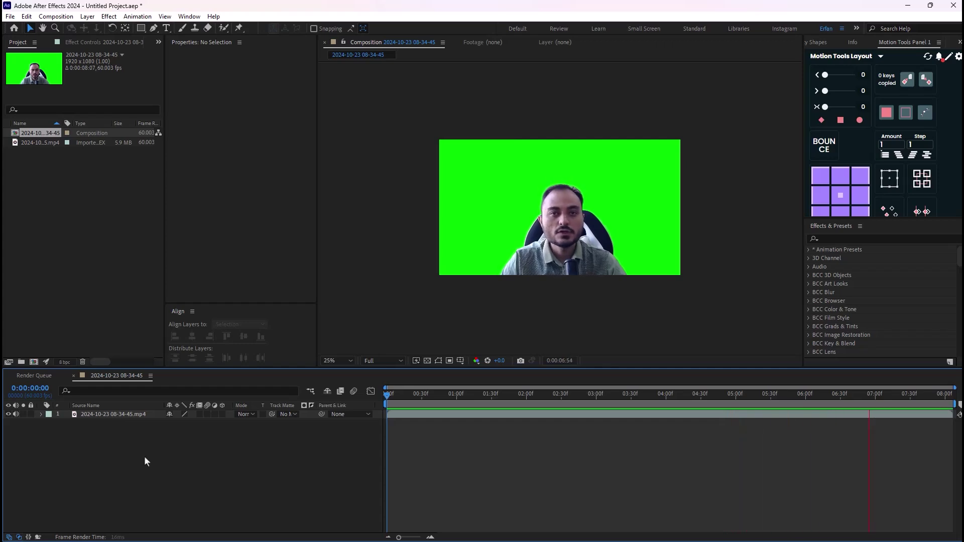
{"action": "left_click_drag", "start_coordinate": [433, 426], "coordinate": [848, 447]}
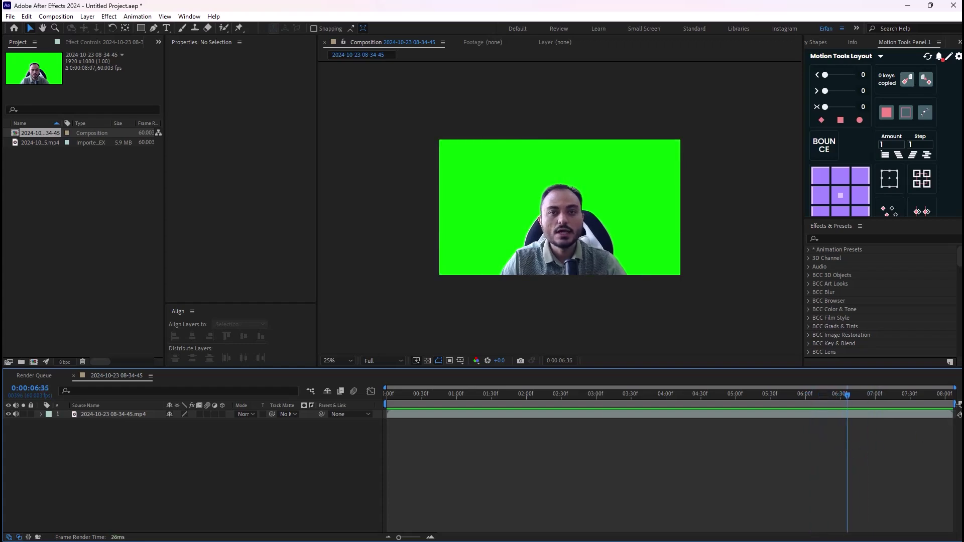
{"action": "right_click", "coordinate": [854, 403]}
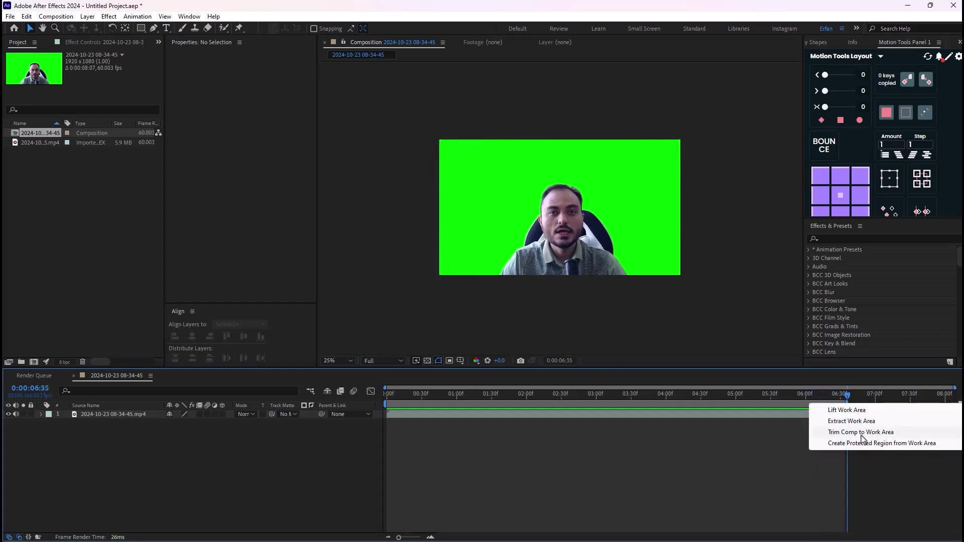
{"action": "left_click", "coordinate": [861, 432]}
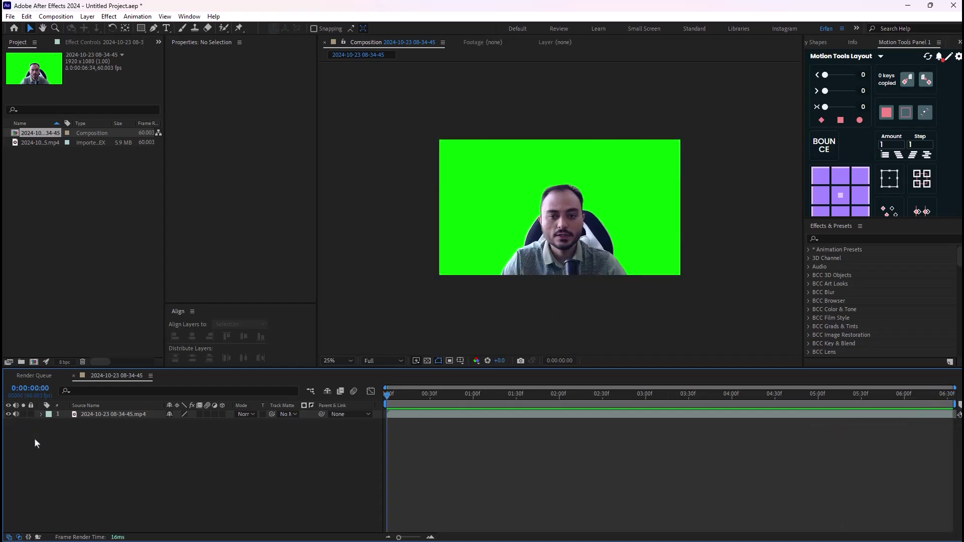
- Mute the webcam layer's audio and apply Keylight (1.2), found by searching 'keyli', to it
{"action": "left_click", "coordinate": [15, 414]}
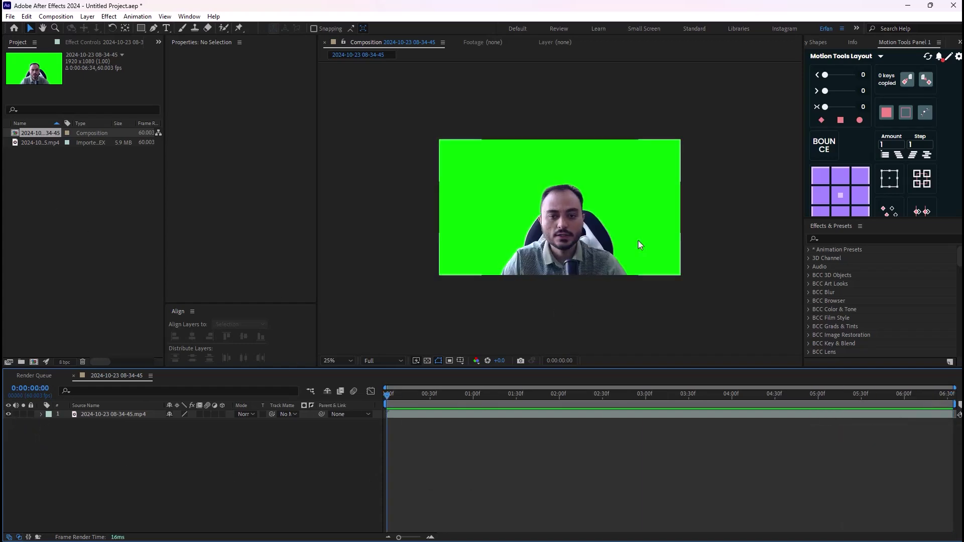
{"action": "scroll", "coordinate": [603, 258], "scroll_direction": "up", "scroll_amount": 2}
{"action": "scroll", "coordinate": [583, 254], "scroll_direction": "down", "scroll_amount": 2}
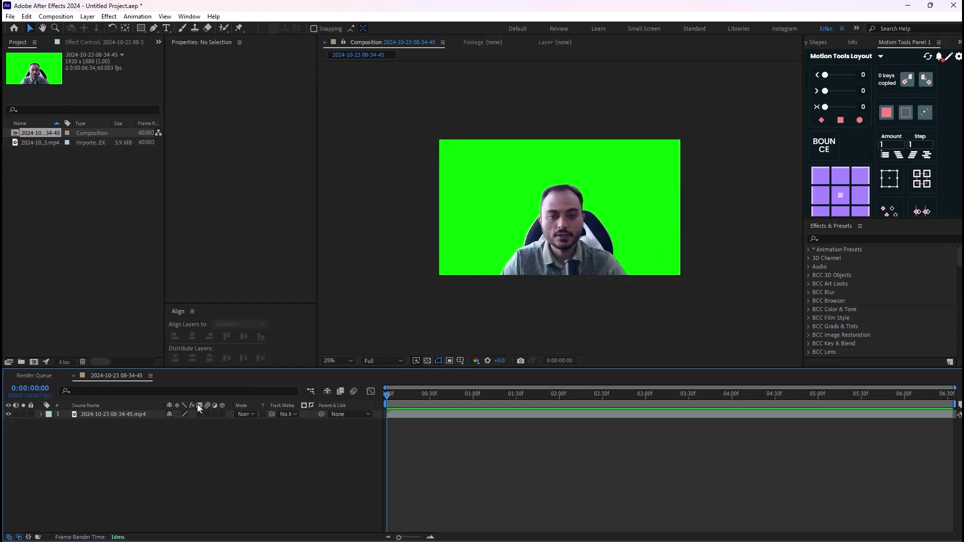
{"action": "left_click", "coordinate": [88, 415]}
{"action": "left_click", "coordinate": [848, 239]}
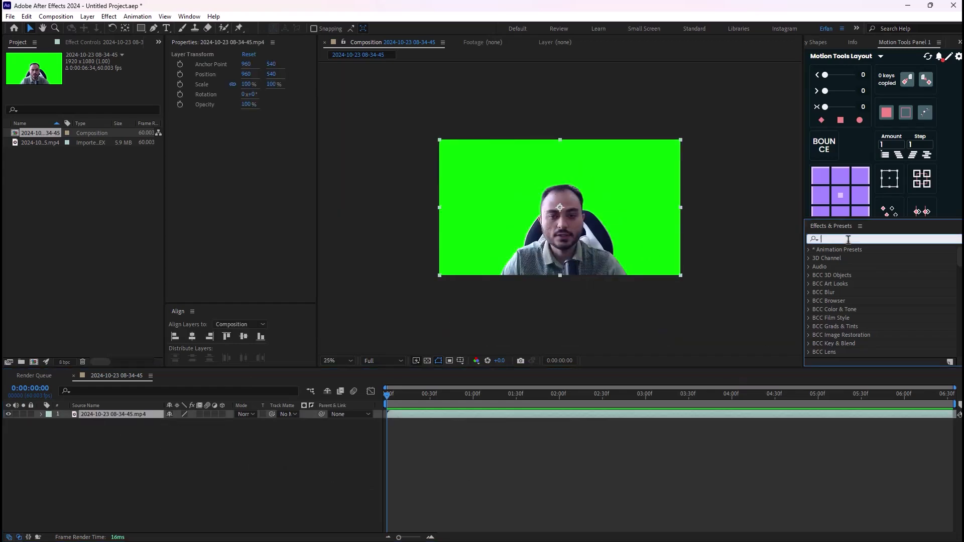
{"action": "type", "text": "key"}
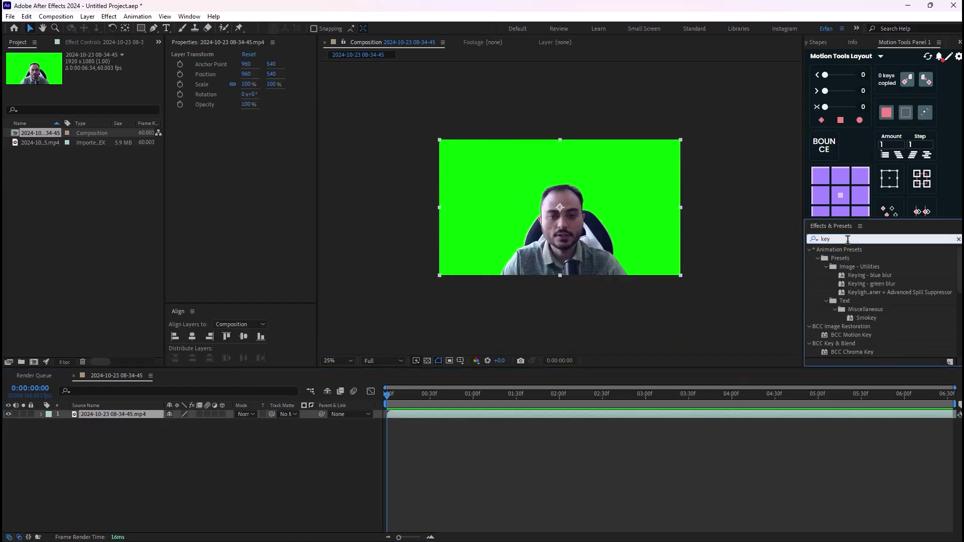
{"action": "type", "text": "li"}
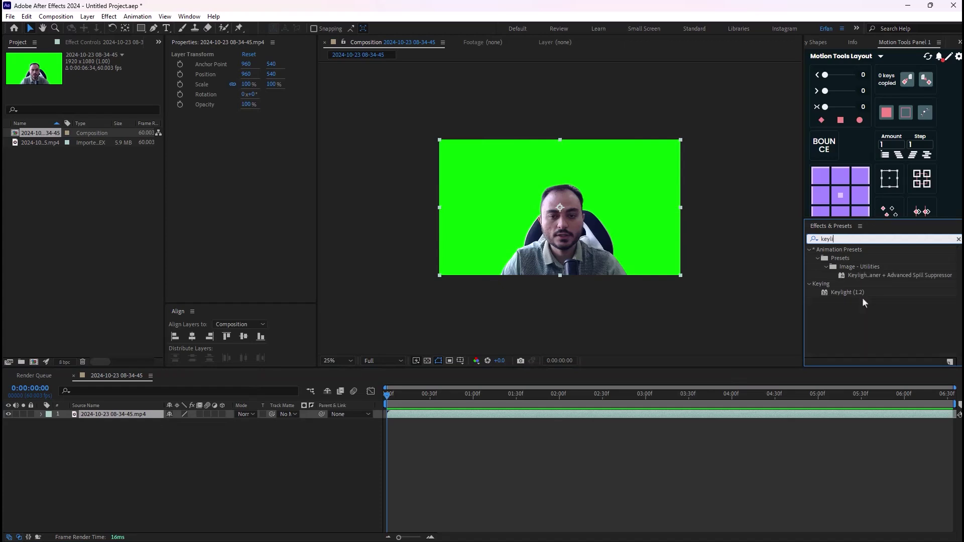
{"action": "left_click_drag", "start_coordinate": [842, 294], "coordinate": [133, 417]}
- Set Keylight's Screen Colour by sampling the green backdrop, viewing the comp at 50%
{"action": "key", "text": "period"}
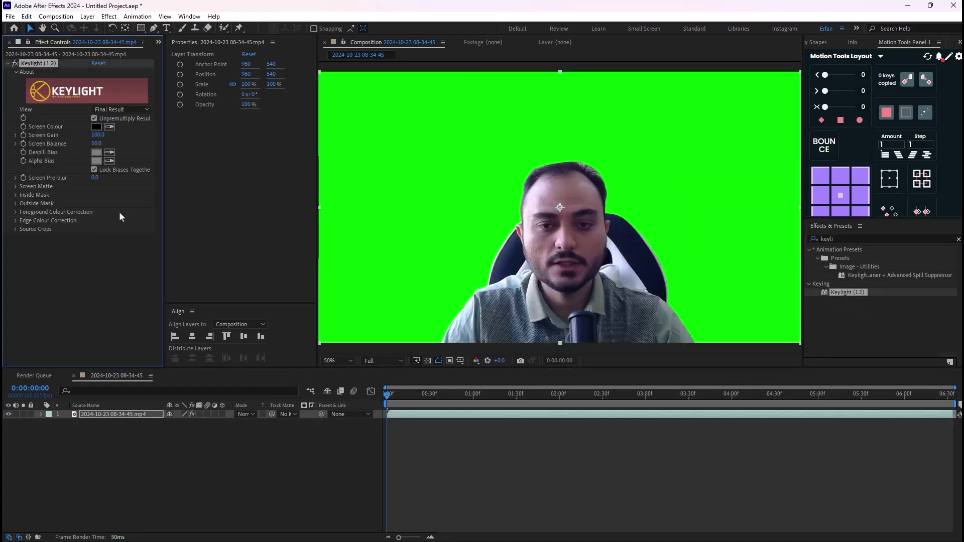
{"action": "left_click", "coordinate": [109, 126]}
{"action": "left_click", "coordinate": [454, 125]}
{"action": "key", "text": "comma"}
{"action": "key", "text": "comma"}
{"action": "key", "text": "comma"}
{"action": "key", "text": "comma"}
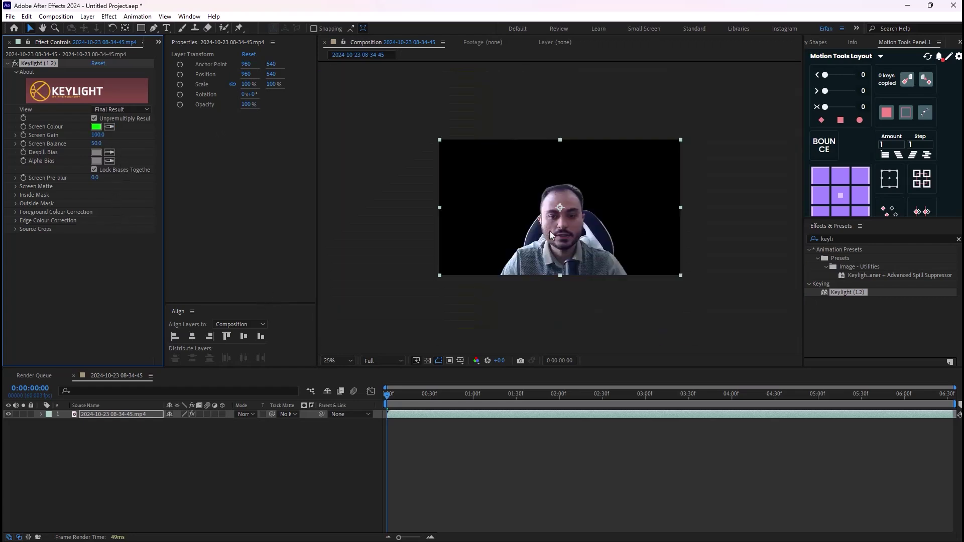
{"action": "key", "text": "period"}
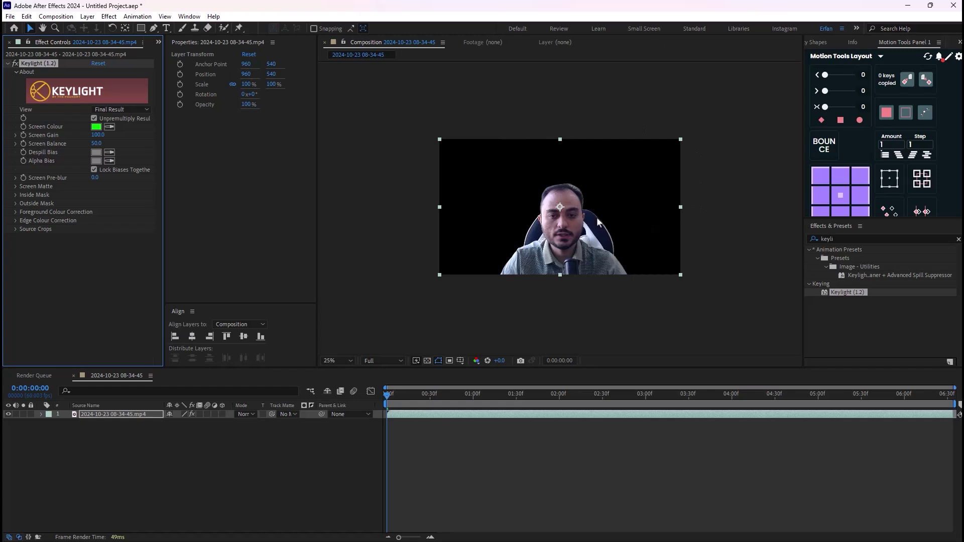
{"action": "key", "text": "period"}
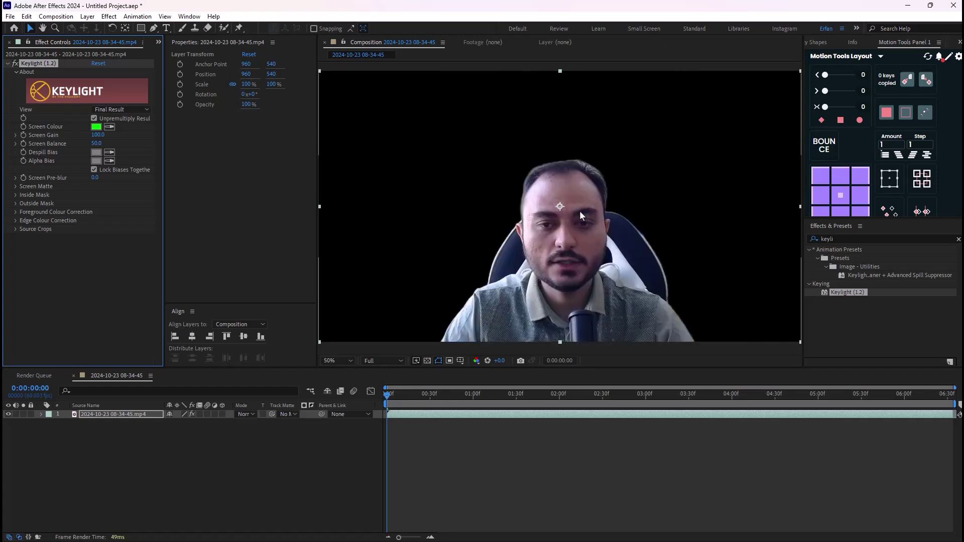
- Raise Screen Matte Clip Black to 79 and scrub through the clip to check the key
{"action": "left_click", "coordinate": [16, 186]}
{"action": "left_click_drag", "start_coordinate": [95, 195], "coordinate": [146, 200]}
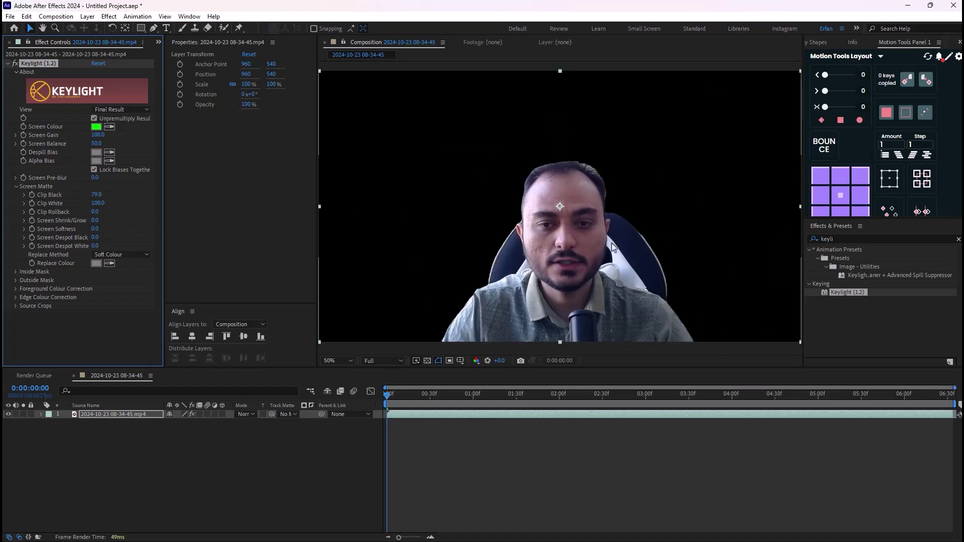
{"action": "scroll", "coordinate": [614, 235], "scroll_direction": "up", "scroll_amount": 4}
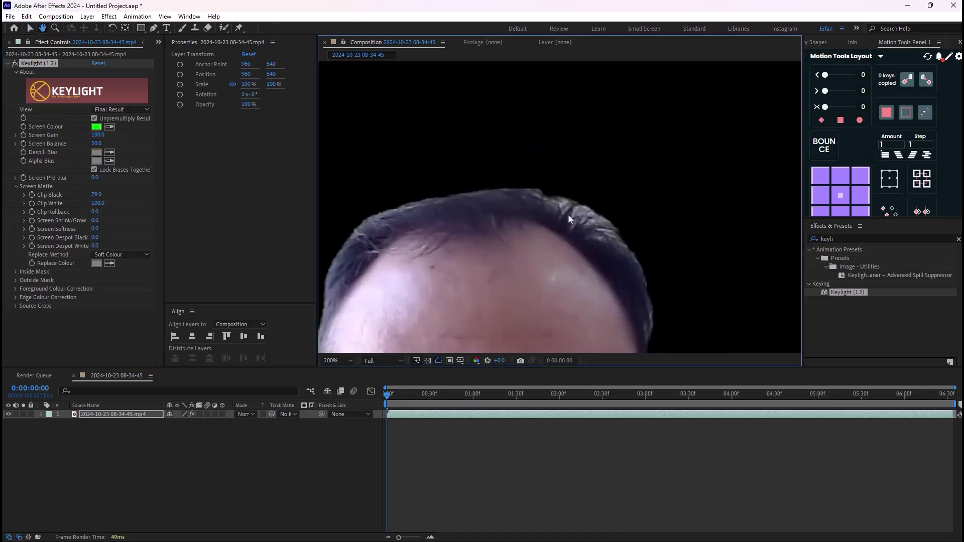
{"action": "scroll", "coordinate": [572, 220], "scroll_direction": "down", "scroll_amount": 6}
{"action": "scroll", "coordinate": [557, 205], "scroll_direction": "up", "scroll_amount": 2}
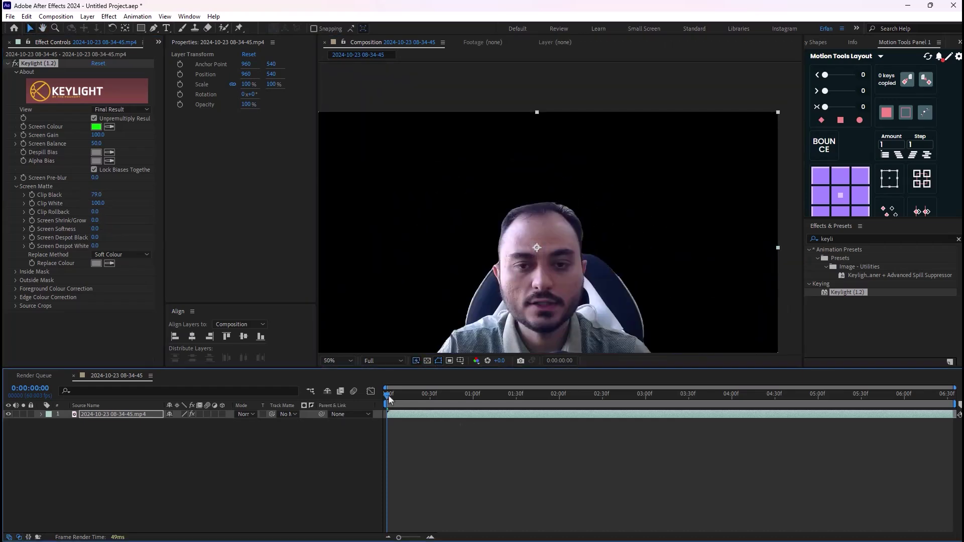
{"action": "mouse_move", "coordinate": [388, 395]}
{"action": "left_mouse_down"}
{"action": "mouse_move", "coordinate": [609, 390]}
{"action": "mouse_move", "coordinate": [388, 392]}
{"action": "left_mouse_up"}
{"action": "key", "text": "comma"}
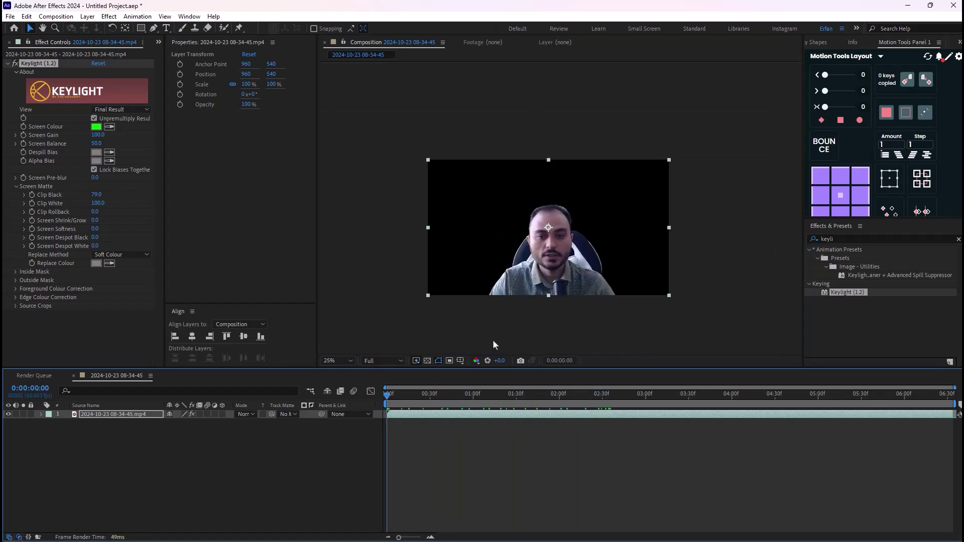
{"action": "left_click", "coordinate": [250, 449]}
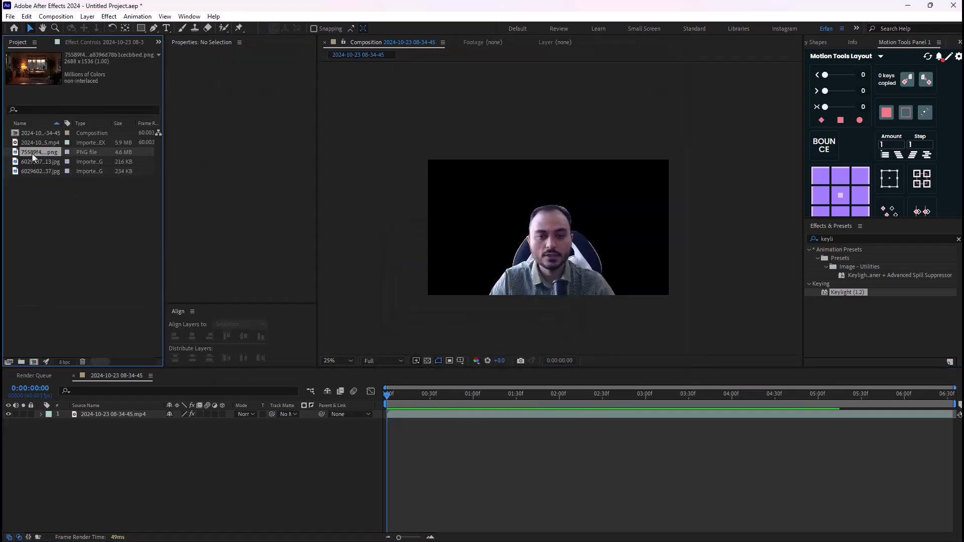
- Preview the warm room, red neon and blue-red desk room images, ending on the warm-lit room PNG
{"action": "double_click", "coordinate": [32, 152]}
{"action": "double_click", "coordinate": [53, 160]}
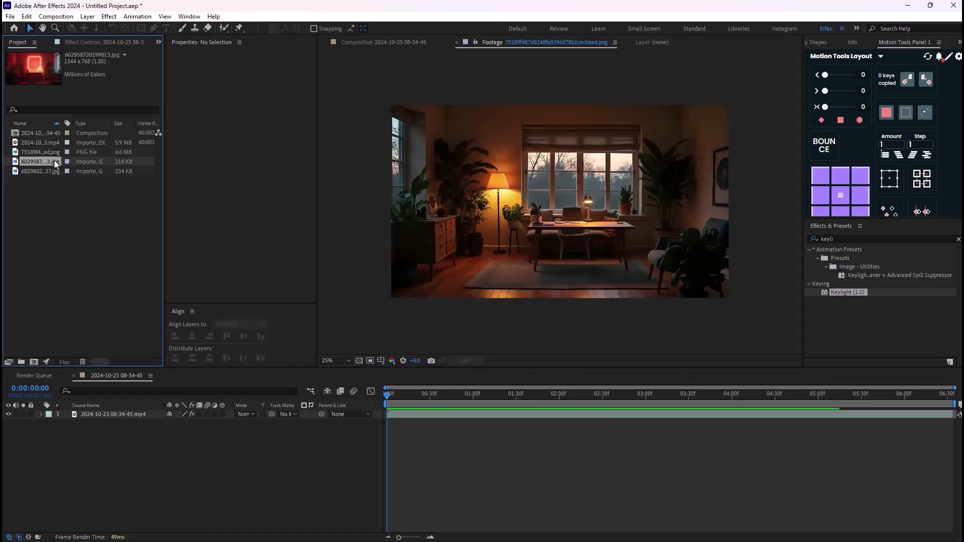
{"action": "double_click", "coordinate": [51, 173]}
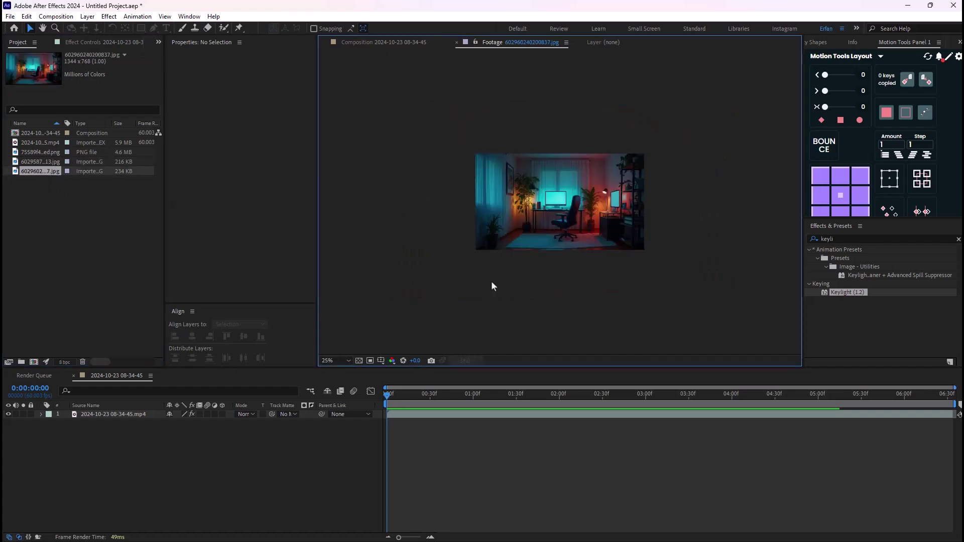
{"action": "key", "text": "period"}
{"action": "key", "text": "period"}
{"action": "double_click", "coordinate": [54, 152]}
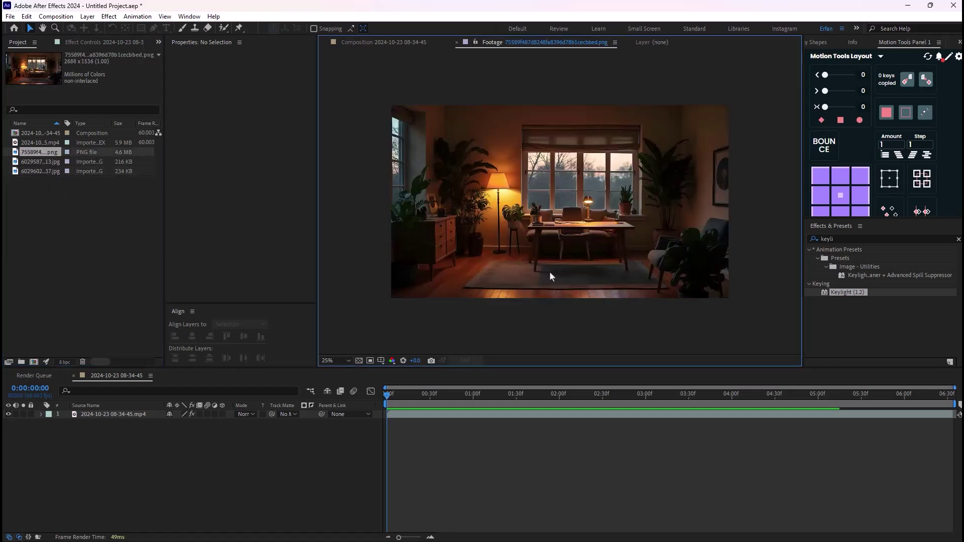
- Place the warm room PNG beneath the webcam layer and scale it to 97%
{"action": "left_click_drag", "start_coordinate": [37, 152], "coordinate": [110, 438]}
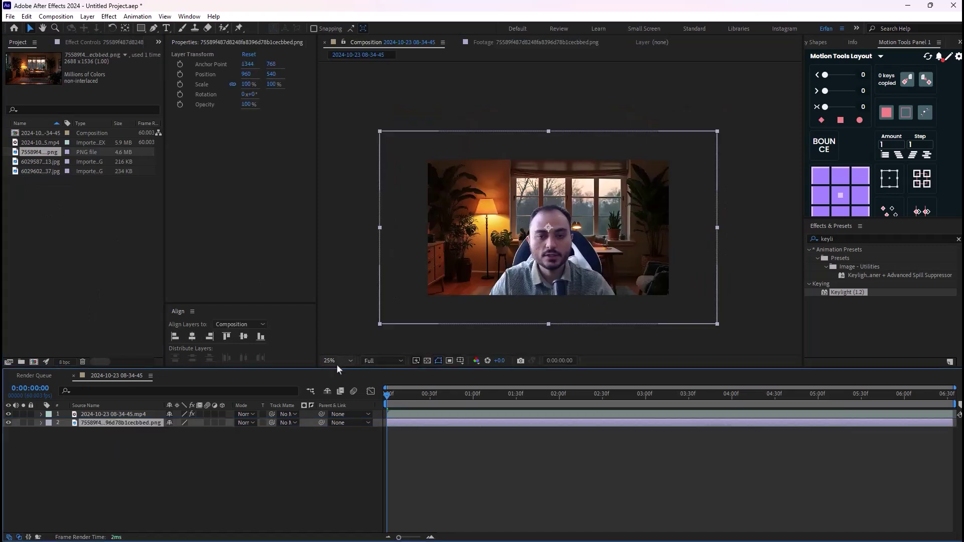
{"action": "left_click", "coordinate": [198, 474]}
{"action": "left_click", "coordinate": [123, 423]}
{"action": "key", "text": "s"}
{"action": "left_click_drag", "start_coordinate": [182, 431], "coordinate": [176, 431]}
{"action": "left_click", "coordinate": [256, 453]}
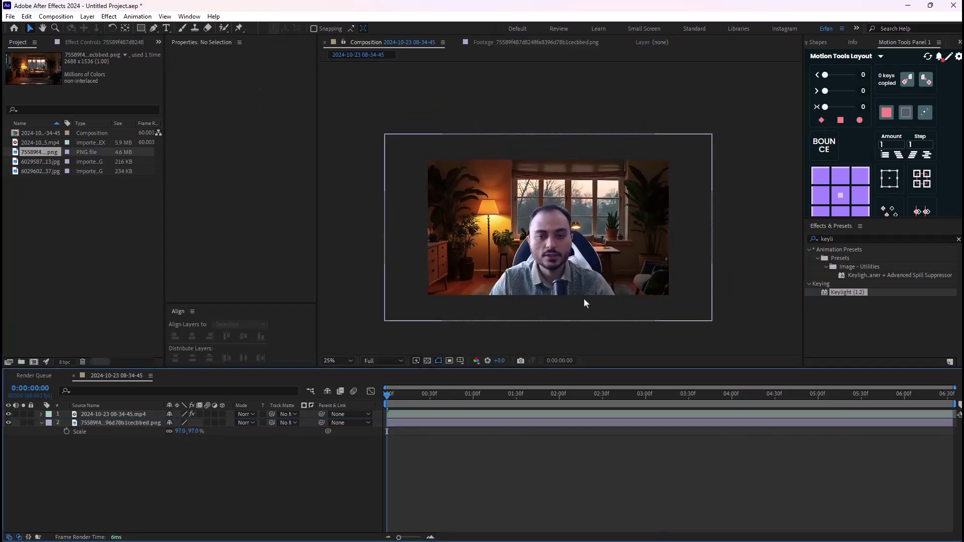
{"action": "key", "text": "comma"}
{"action": "left_click", "coordinate": [127, 424]}
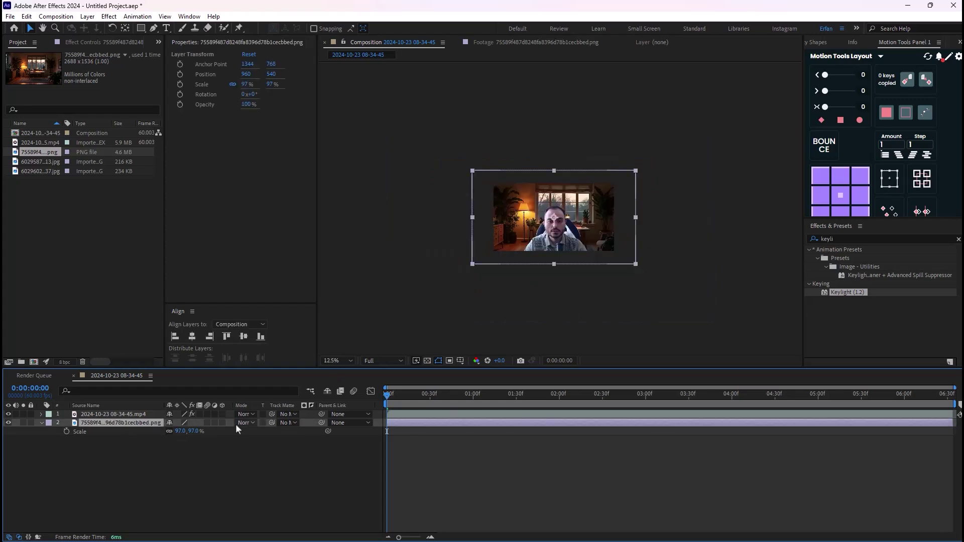
- Scale the webcam layer to 111% and nudge it to position 936, 500
{"action": "left_click", "coordinate": [112, 416]}
{"action": "key", "text": "s"}
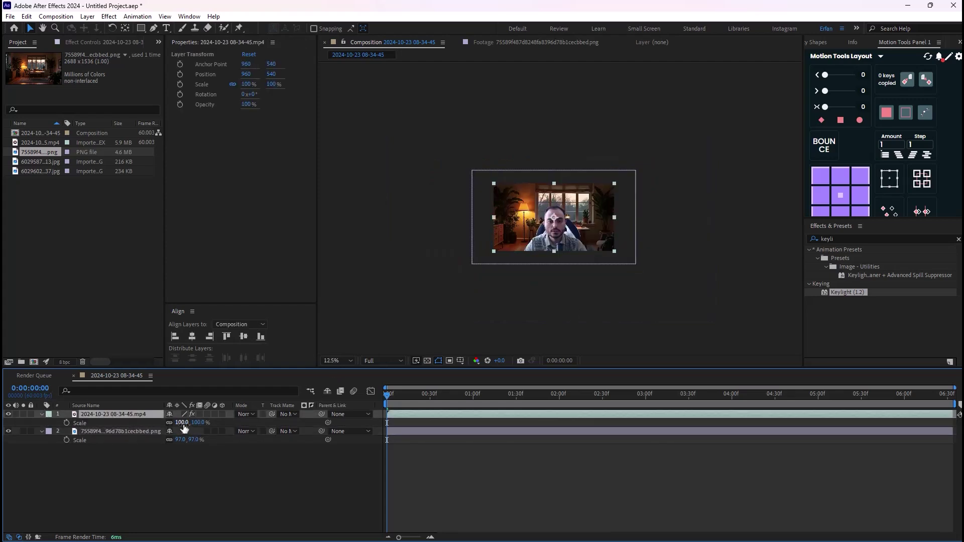
{"action": "left_click_drag", "start_coordinate": [182, 423], "coordinate": [194, 424]}
{"action": "key", "text": "Up"}
{"action": "key", "text": "Up"}
{"action": "key", "text": "Up"}
{"action": "key", "text": "Up"}
{"action": "key", "text": "Up"}
{"action": "key", "text": "Up"}
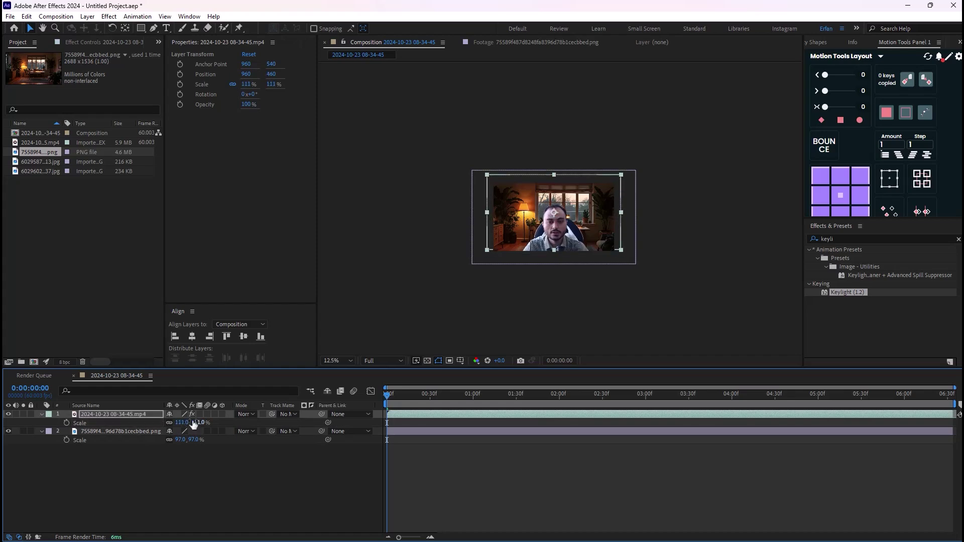
{"action": "key", "text": "Left"}
{"action": "key", "text": "Left"}
{"action": "key", "text": "Left"}
{"action": "key", "text": "Left"}
{"action": "key", "text": "Left"}
{"action": "key", "text": "Left"}
{"action": "key", "text": "Left"}
{"action": "key", "text": "Left"}
{"action": "key", "text": "Left"}
{"action": "key", "text": "Left"}
{"action": "key", "text": "Left"}
{"action": "key", "text": "Left"}
{"action": "key", "text": "Down"}
{"action": "key", "text": "Down"}
{"action": "key", "text": "Down"}
{"action": "key", "text": "Down"}
{"action": "key", "text": "Down"}
{"action": "key", "text": "Down"}
{"action": "key", "text": "Down"}
{"action": "key", "text": "Down"}
{"action": "key", "text": "Left"}
{"action": "key", "text": "Left"}
{"action": "key", "text": "Left"}
{"action": "key", "text": "Left"}
{"action": "key", "text": "Left"}
{"action": "key", "text": "Left"}
{"action": "key", "text": "Left"}
{"action": "key", "text": "Left"}
{"action": "key", "text": "Left"}
{"action": "key", "text": "Left"}
{"action": "key", "text": "Left"}
{"action": "key", "text": "Left"}
{"action": "left_click", "coordinate": [254, 469]}
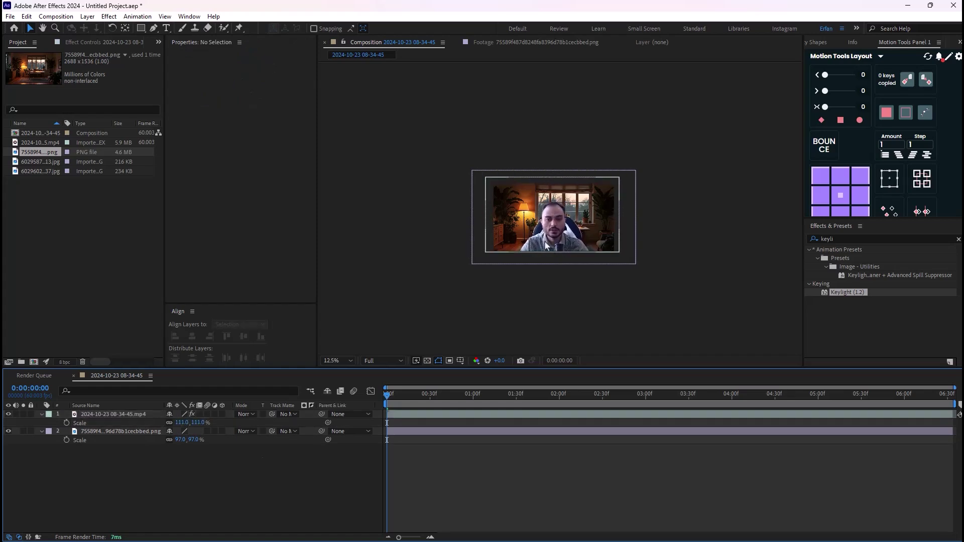
{"action": "scroll", "coordinate": [536, 268], "scroll_direction": "up", "scroll_amount": 1}
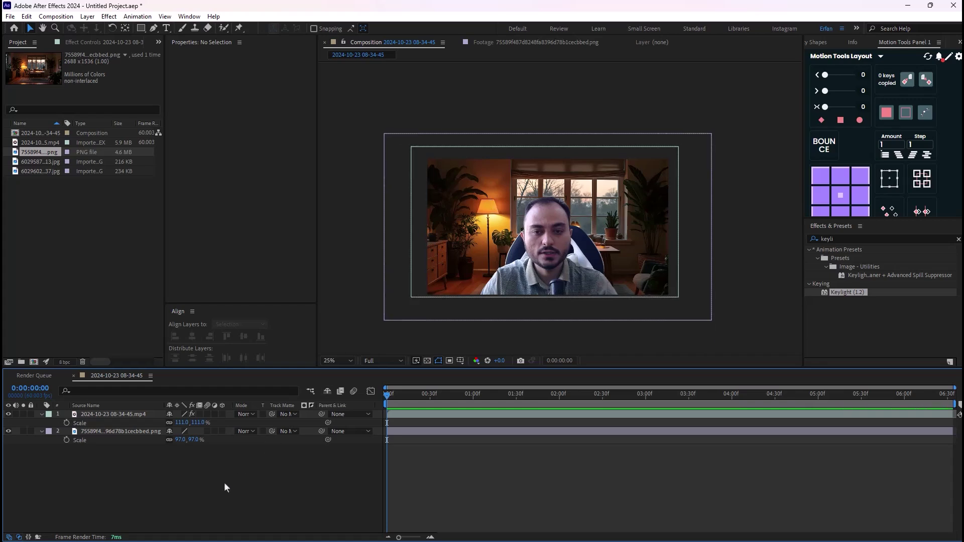
{"action": "left_click", "coordinate": [484, 284]}
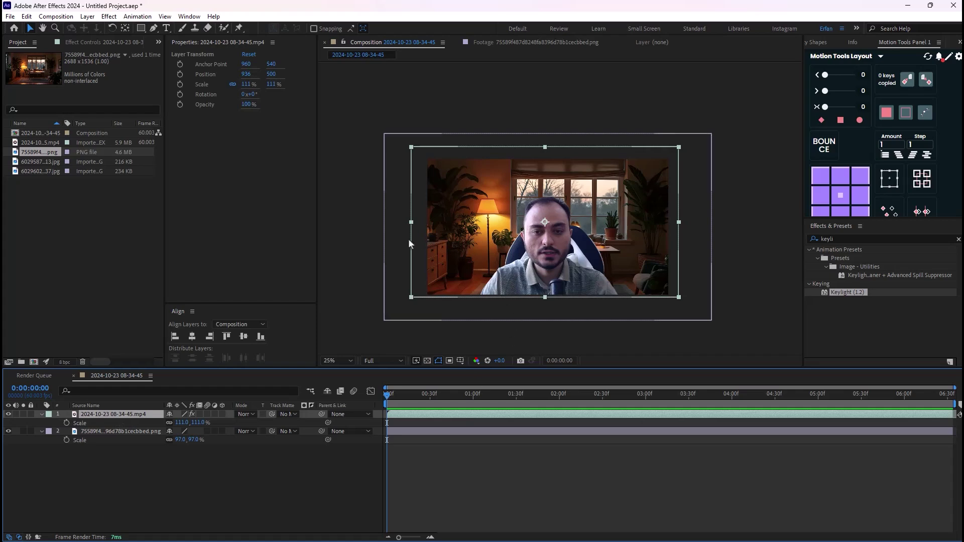
{"action": "left_click_drag", "start_coordinate": [398, 243], "coordinate": [361, 205]}
- Apply Lumetri Color to the webcam clip and expand its Basic Correction section
{"action": "left_click", "coordinate": [851, 242]}
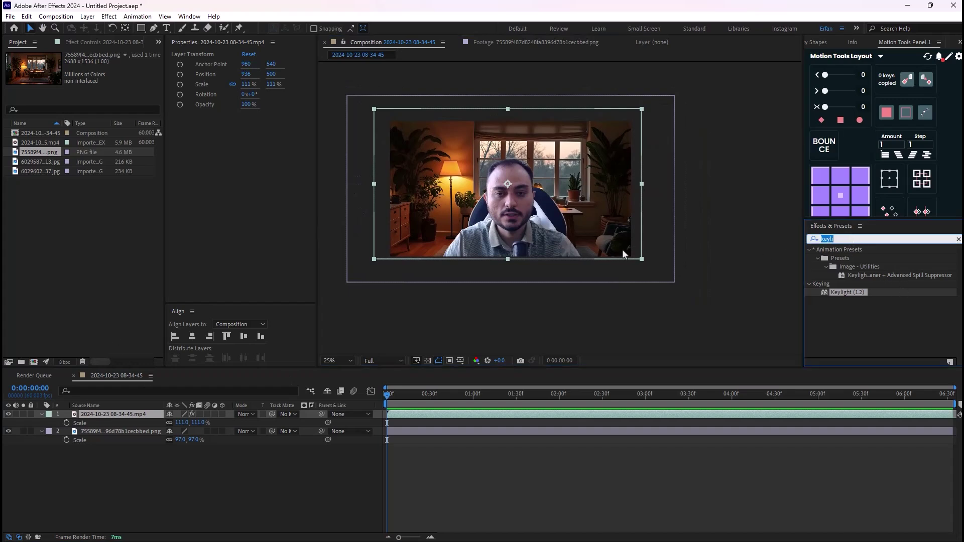
{"action": "type", "text": "lume"}
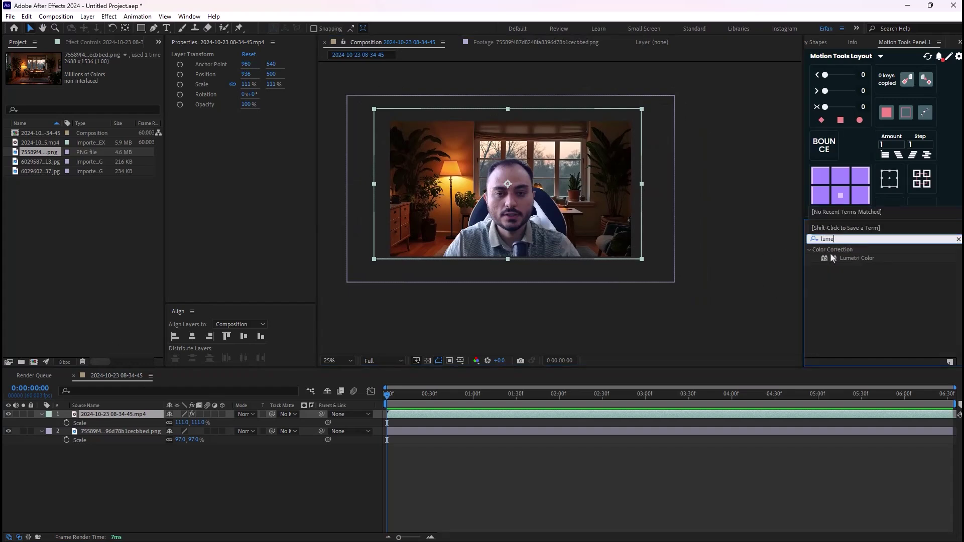
{"action": "left_click_drag", "start_coordinate": [832, 255], "coordinate": [108, 414]}
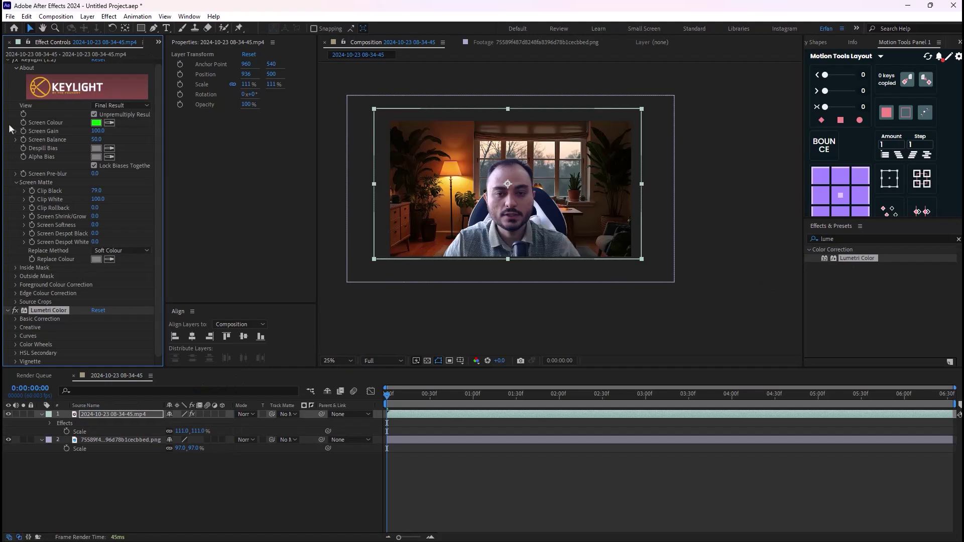
{"action": "scroll", "coordinate": [7, 69], "scroll_direction": "up", "scroll_amount": 1}
{"action": "left_click", "coordinate": [7, 63]}
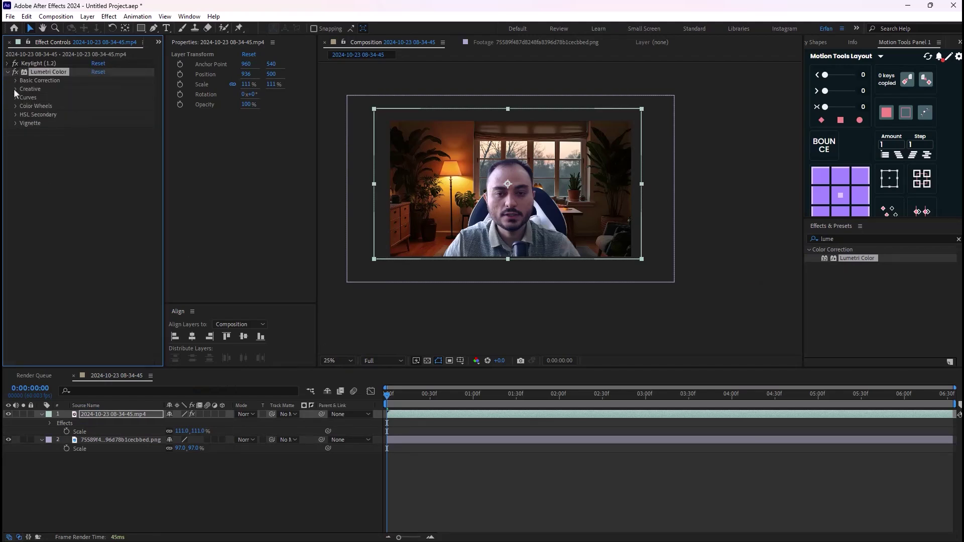
{"action": "left_click", "coordinate": [15, 81]}
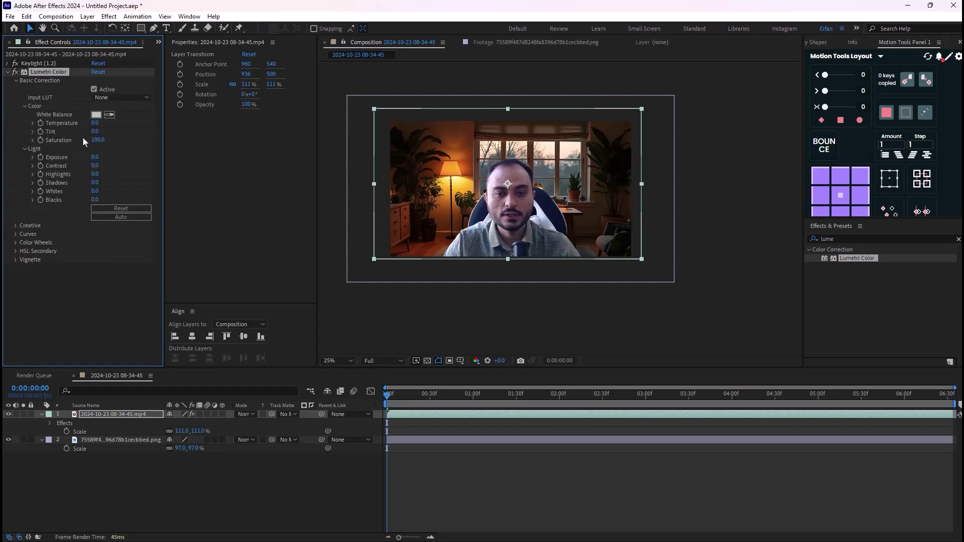
- Set Lumetri Temperature 62, Tint 3, Saturation 119, Exposure 0.1 and Contrast 2
{"action": "left_click_drag", "start_coordinate": [95, 123], "coordinate": [108, 125]}
{"action": "left_click_drag", "start_coordinate": [96, 132], "coordinate": [105, 133]}
{"action": "left_click_drag", "start_coordinate": [98, 140], "coordinate": [109, 145]}
{"action": "left_click_drag", "start_coordinate": [95, 158], "coordinate": [99, 158]}
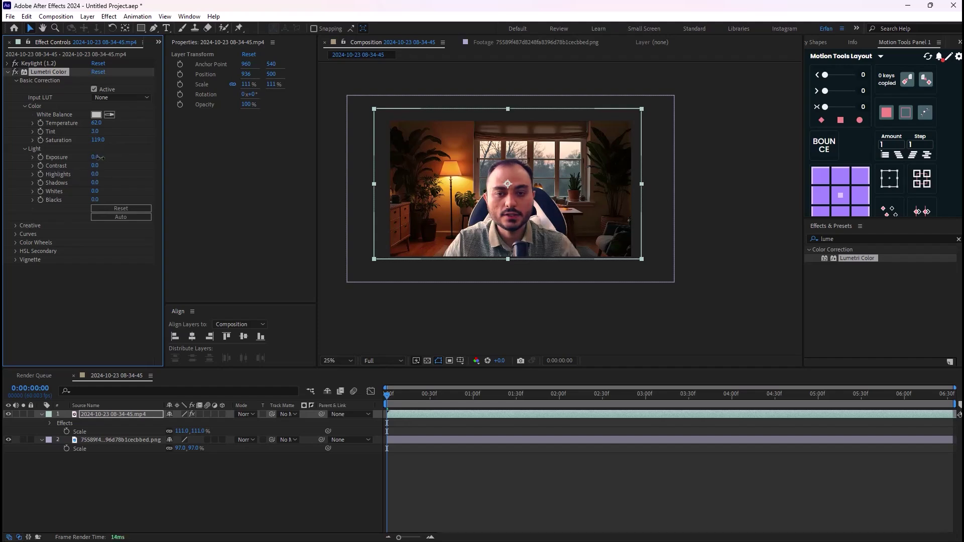
{"action": "left_click_drag", "start_coordinate": [95, 166], "coordinate": [99, 168]}
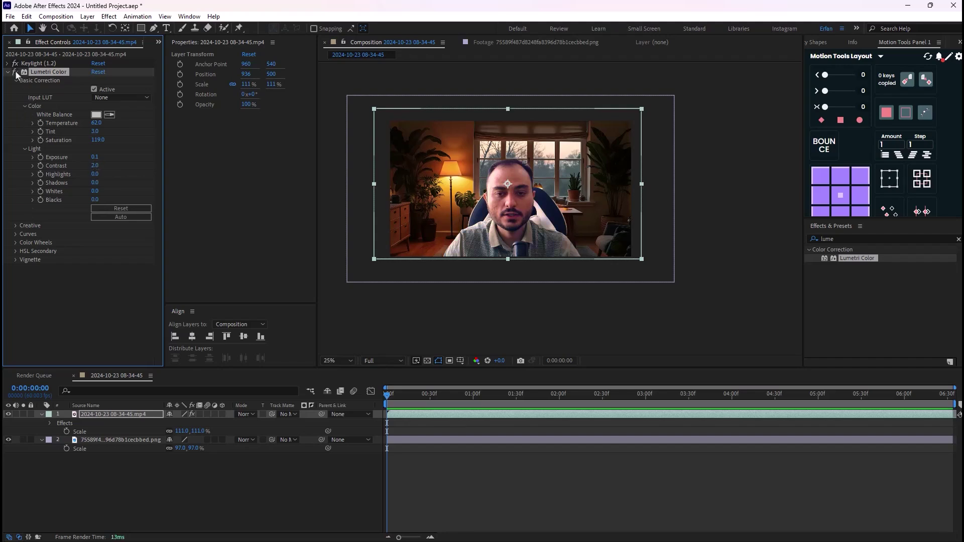
{"action": "key", "text": "period"}
{"action": "key", "text": "comma"}
{"action": "key", "text": "period"}
{"action": "key", "text": "comma"}
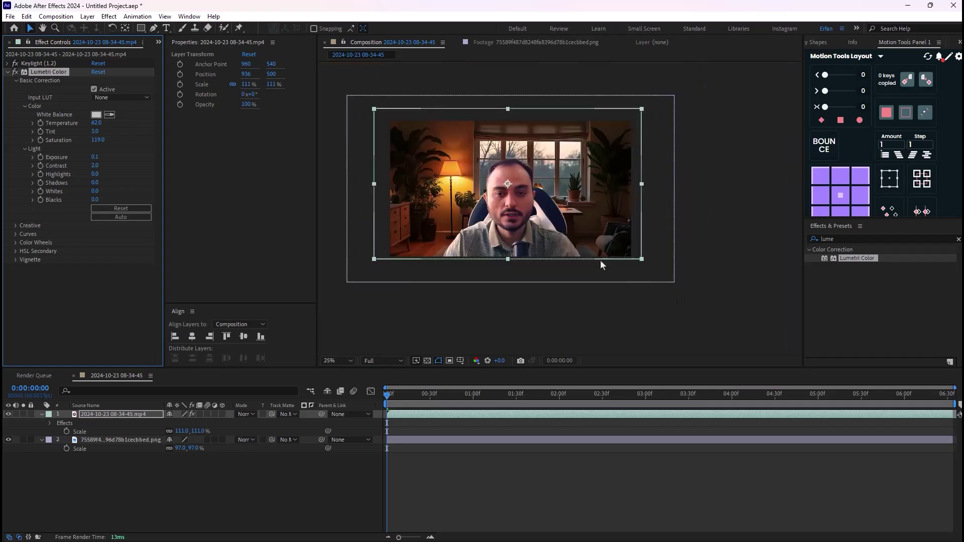
{"action": "key", "text": "ctrl+space"}
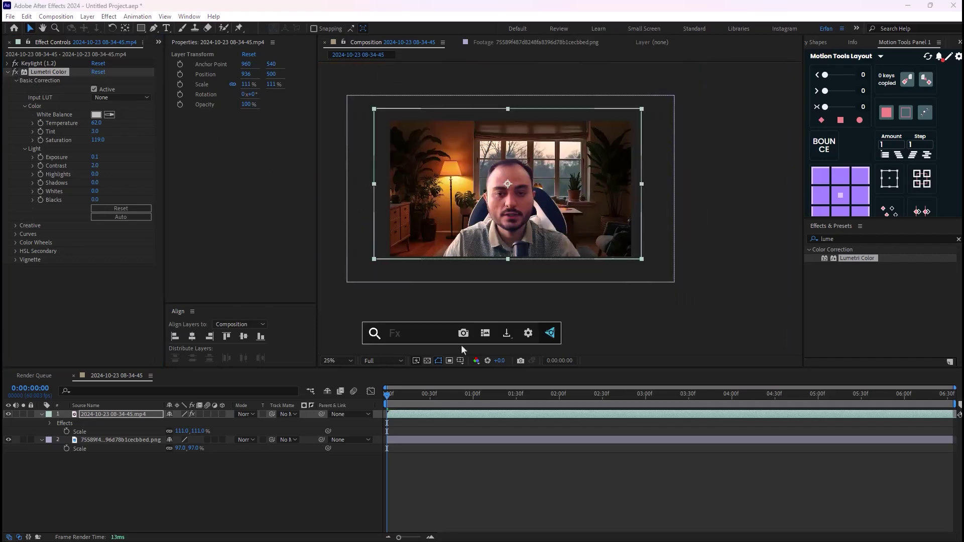
- Apply Curves to the webcam clip and add two RGB control points, lifting the upper one
{"action": "type", "text": "curves"}
{"action": "key", "text": "Return"}
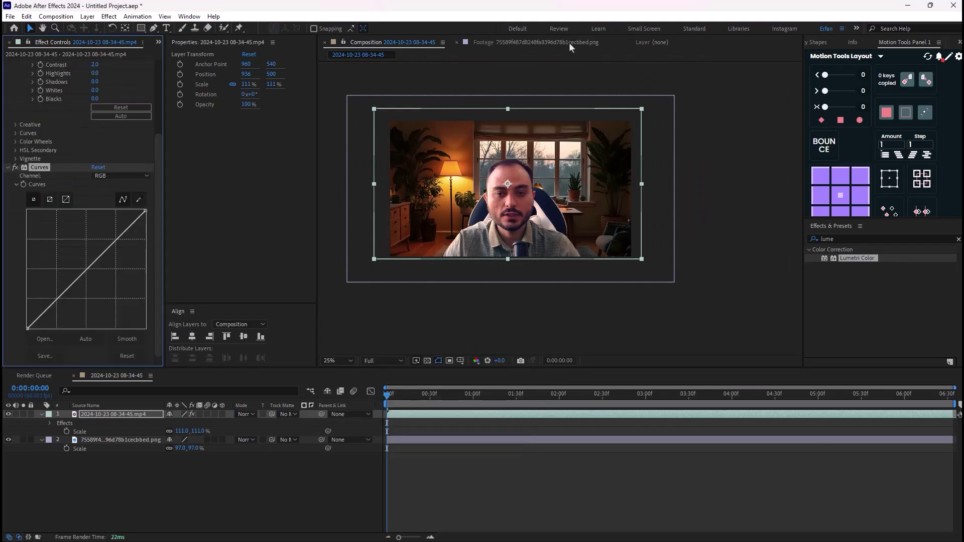
{"action": "left_click", "coordinate": [62, 290]}
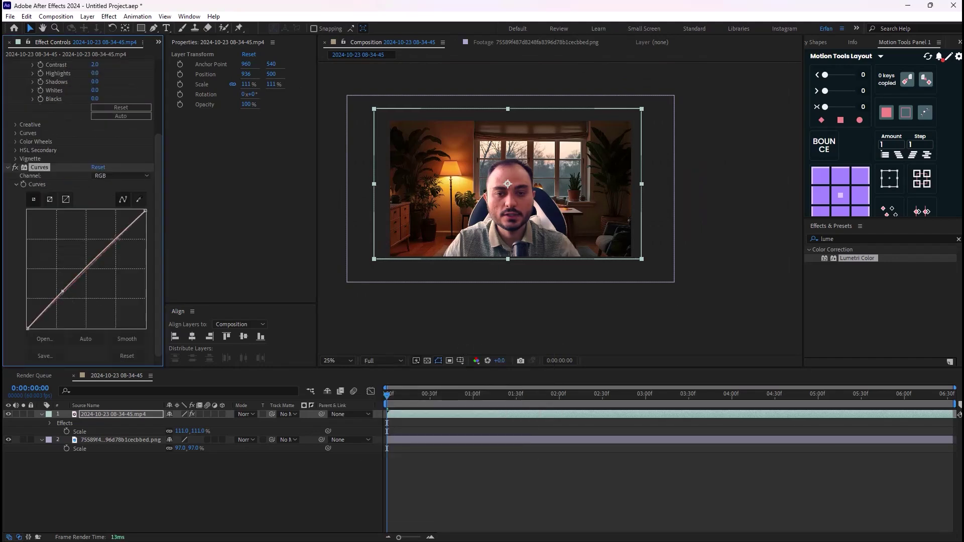
{"action": "mouse_move", "coordinate": [119, 239]}
{"action": "left_mouse_down"}
{"action": "mouse_move", "coordinate": [122, 250]}
{"action": "mouse_move", "coordinate": [120, 241]}
{"action": "left_mouse_up"}
{"action": "key", "text": "period"}
{"action": "key", "text": "comma"}
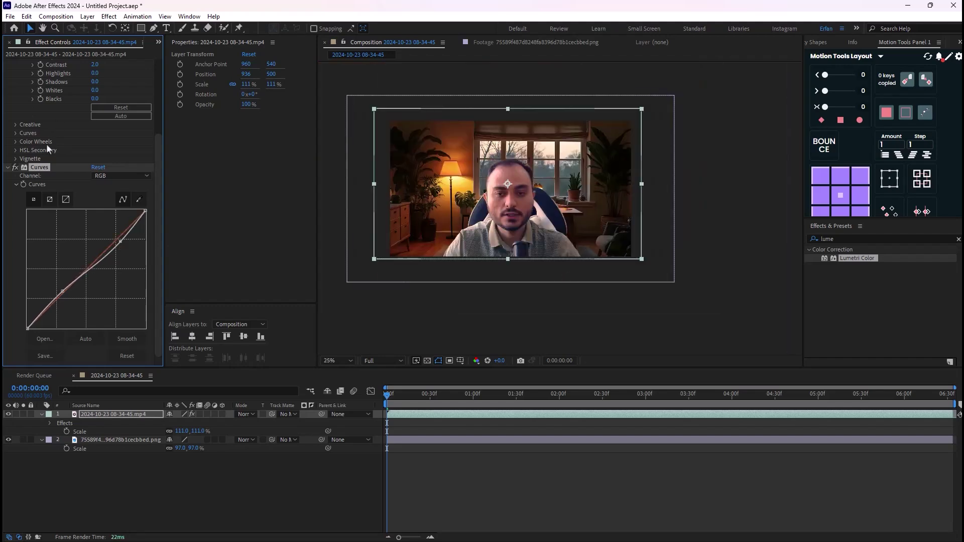
- Preview the graded clip, toggling Lumetri Color and Curves to compare the grade
{"action": "scroll", "coordinate": [41, 152], "scroll_direction": "up", "scroll_amount": 4}
{"action": "left_click", "coordinate": [7, 72]}
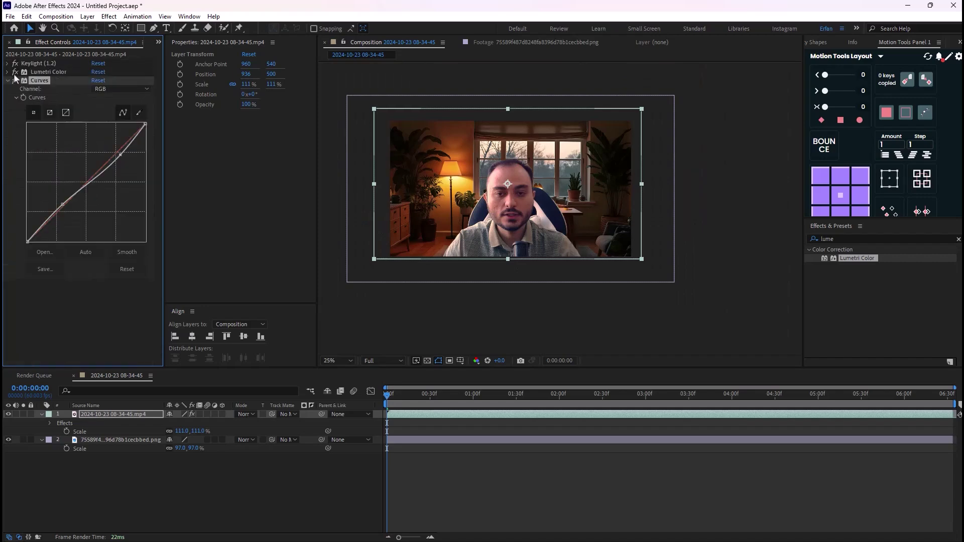
{"action": "key", "text": "period"}
{"action": "key", "text": "comma"}
{"action": "key", "text": "space"}
{"action": "key", "text": "space"}
{"action": "left_click", "coordinate": [16, 72]}
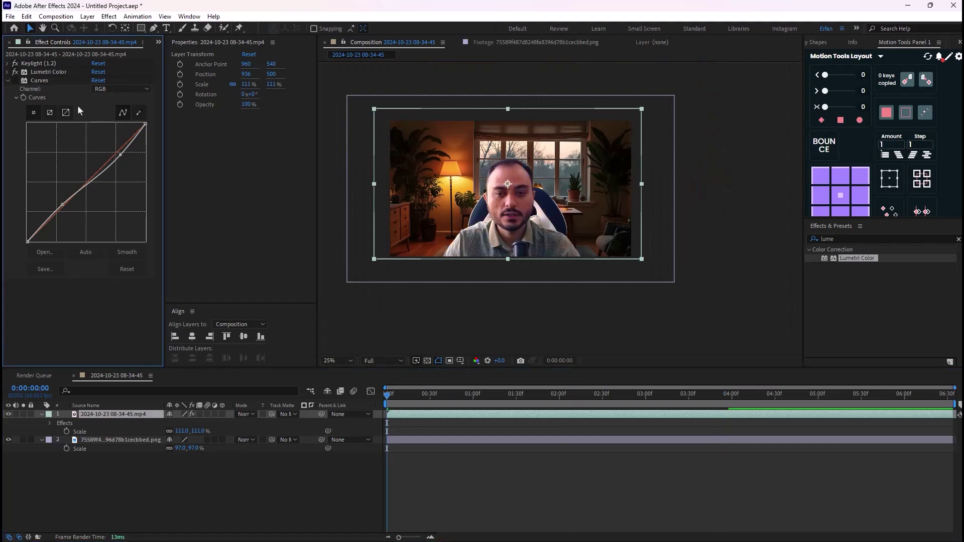
{"action": "left_click", "coordinate": [15, 80]}
{"action": "key", "text": "period"}
{"action": "key", "text": "comma"}
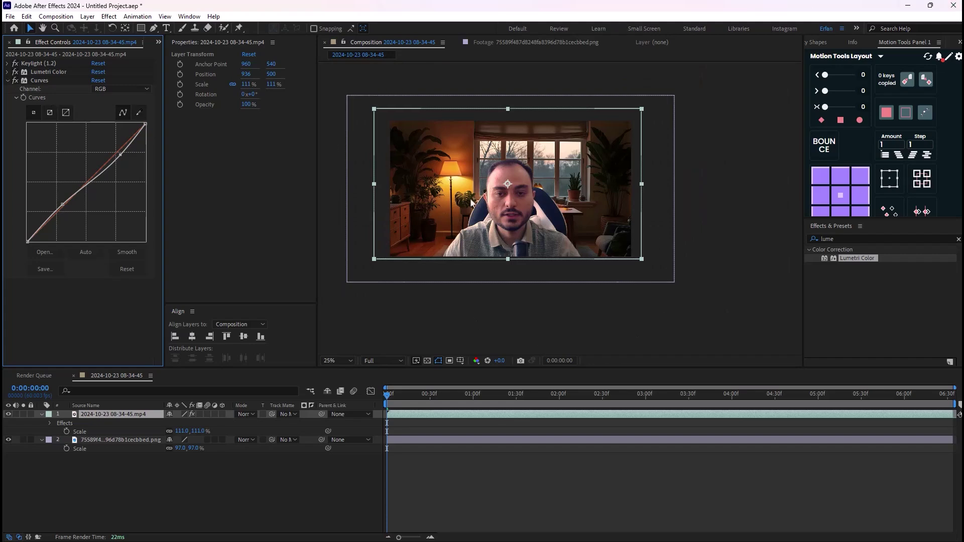
{"action": "key", "text": "period"}
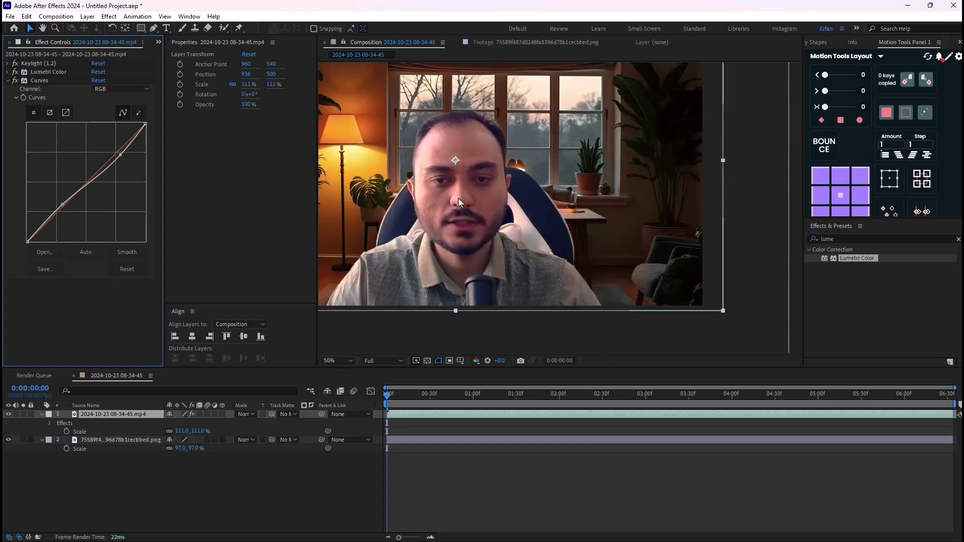
{"action": "key", "text": "comma"}
{"action": "left_click", "coordinate": [465, 402]}
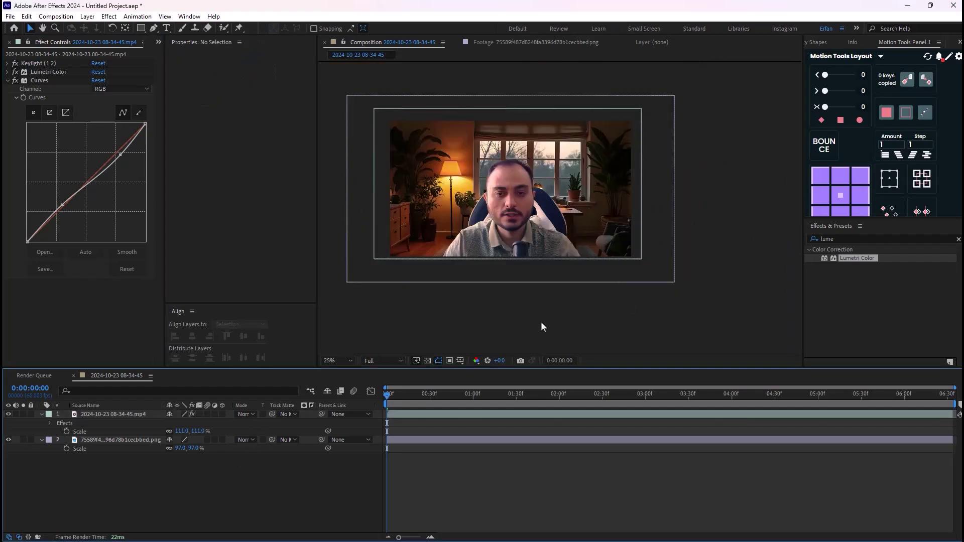
{"action": "key", "text": "period"}
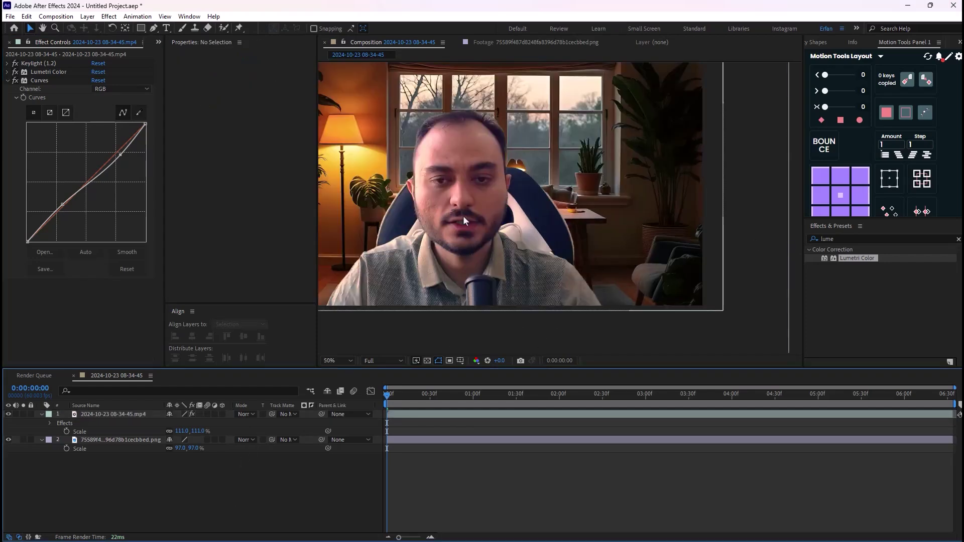
{"action": "key", "text": "comma"}
{"action": "key", "text": "comma"}
{"action": "key", "text": "comma"}
{"action": "key", "text": "period"}
{"action": "key", "text": "period"}
{"action": "left_click", "coordinate": [116, 415]}
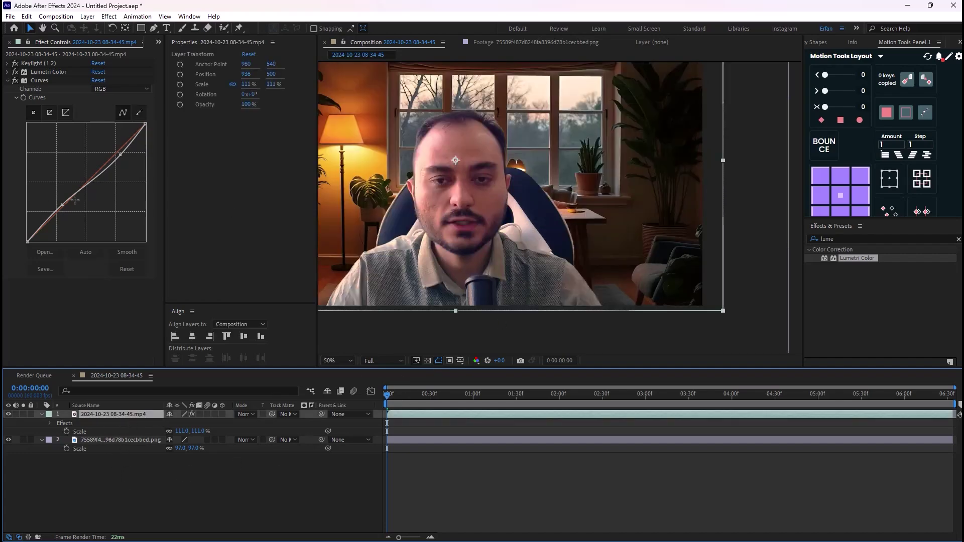
{"action": "left_click", "coordinate": [7, 81]}
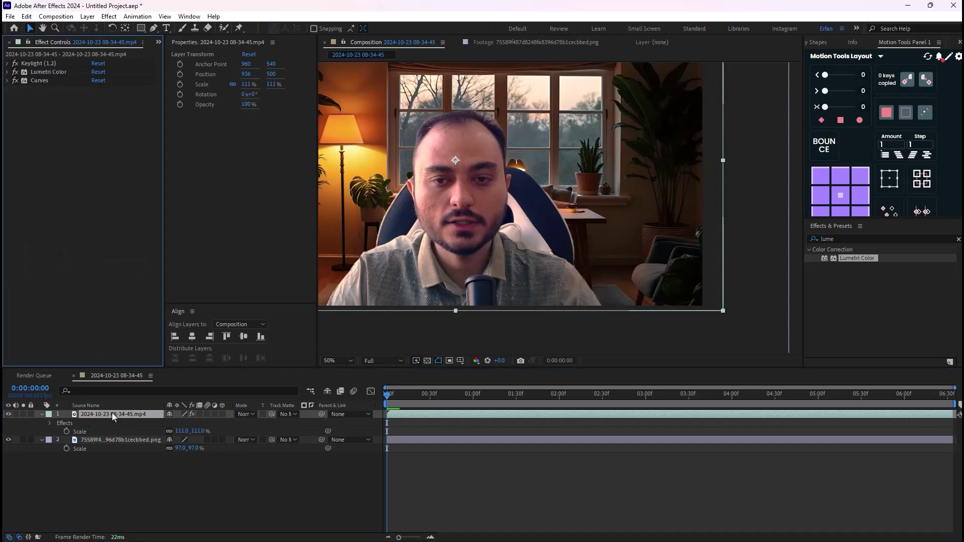
- Apply Cosmo II to the webcam clip from the quick effect search
{"action": "key", "text": "ctrl+space"}
{"action": "type", "text": "cos"}
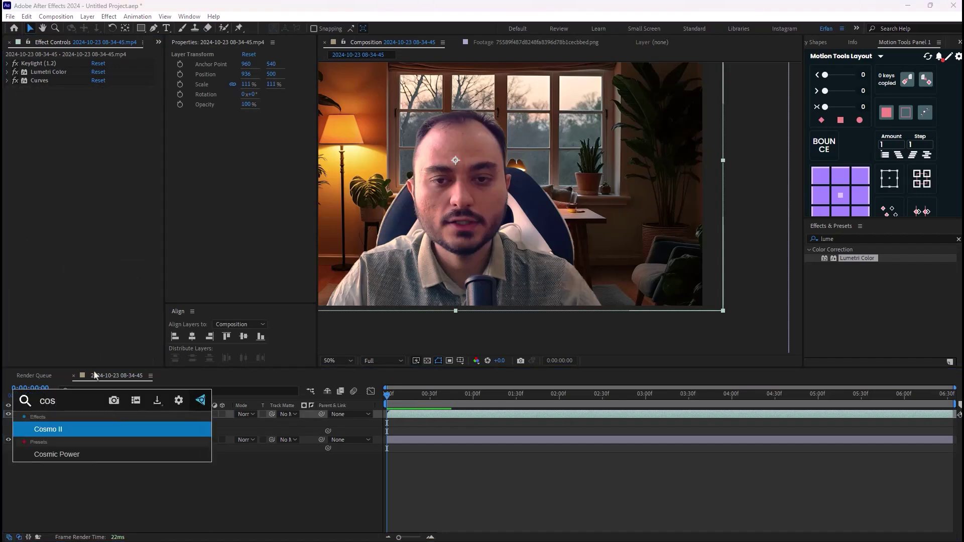
{"action": "left_click", "coordinate": [97, 432]}
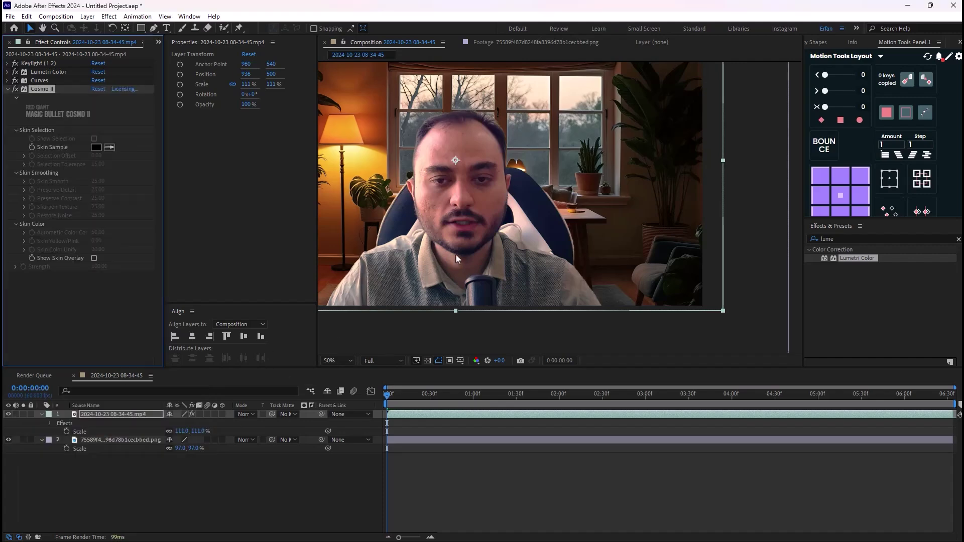
{"action": "scroll", "coordinate": [444, 242], "scroll_direction": "up", "scroll_amount": 3}
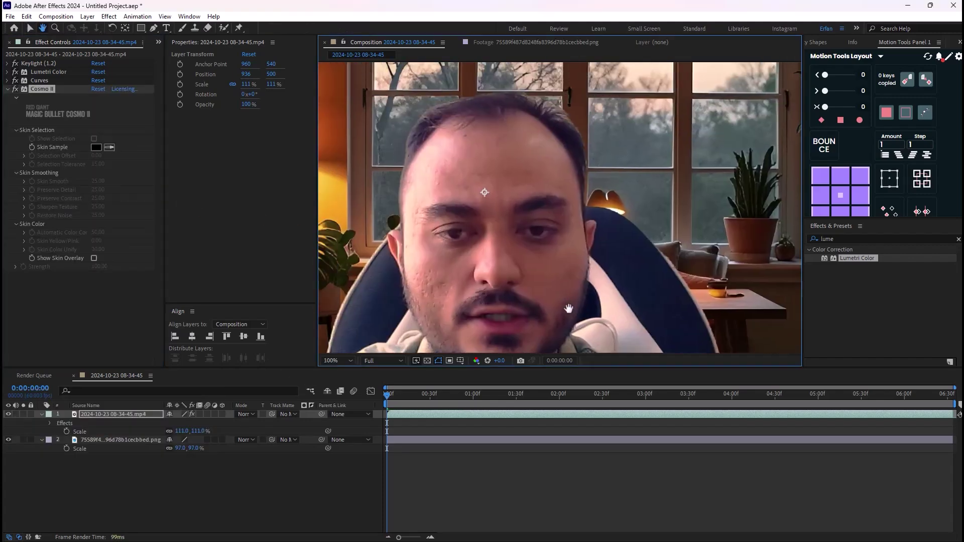
- Sample the skin tone from the forehead and raise Selection Tolerance to 63
{"action": "left_click", "coordinate": [109, 147]}
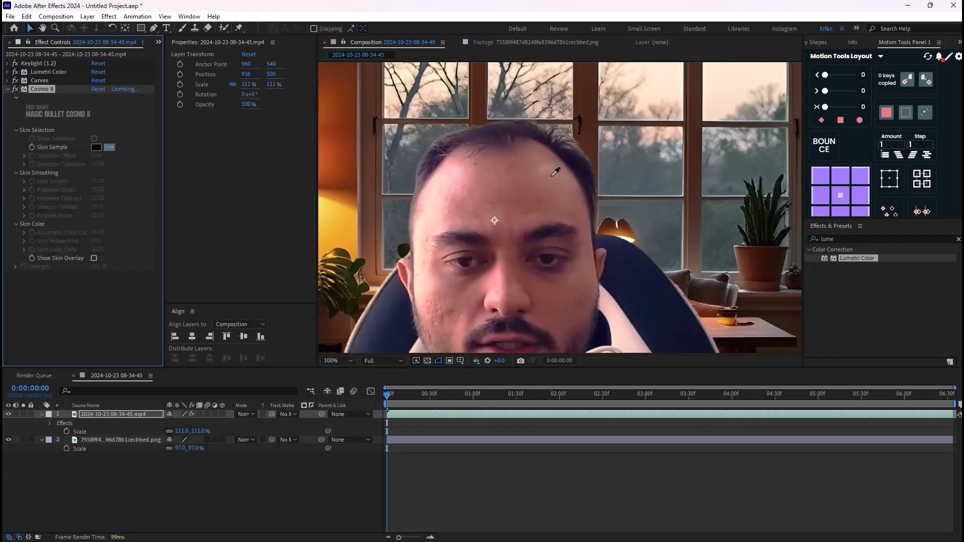
{"action": "left_click", "coordinate": [551, 181]}
{"action": "scroll", "coordinate": [576, 265], "scroll_direction": "down", "scroll_amount": 3}
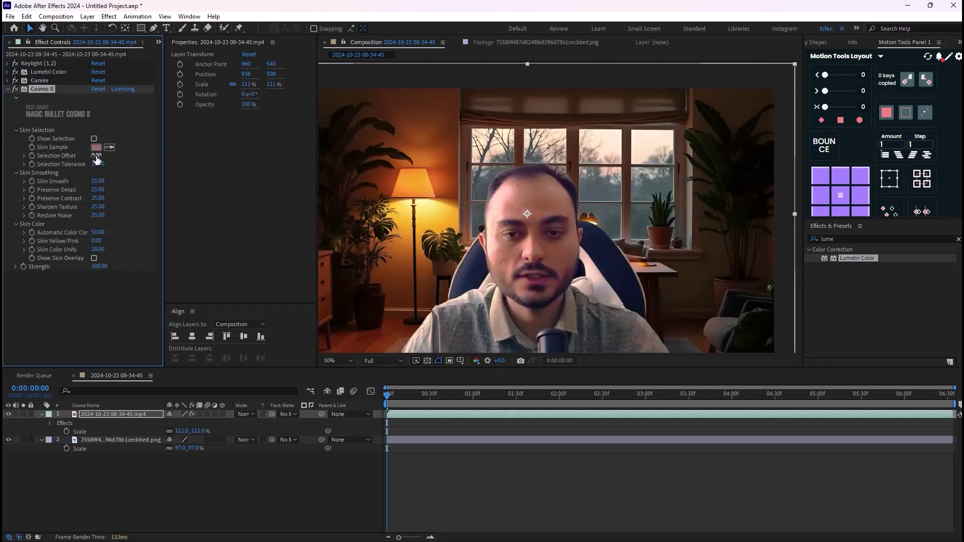
{"action": "left_click_drag", "start_coordinate": [96, 156], "coordinate": [125, 167]}
{"action": "scroll", "coordinate": [513, 290], "scroll_direction": "up", "scroll_amount": 3}
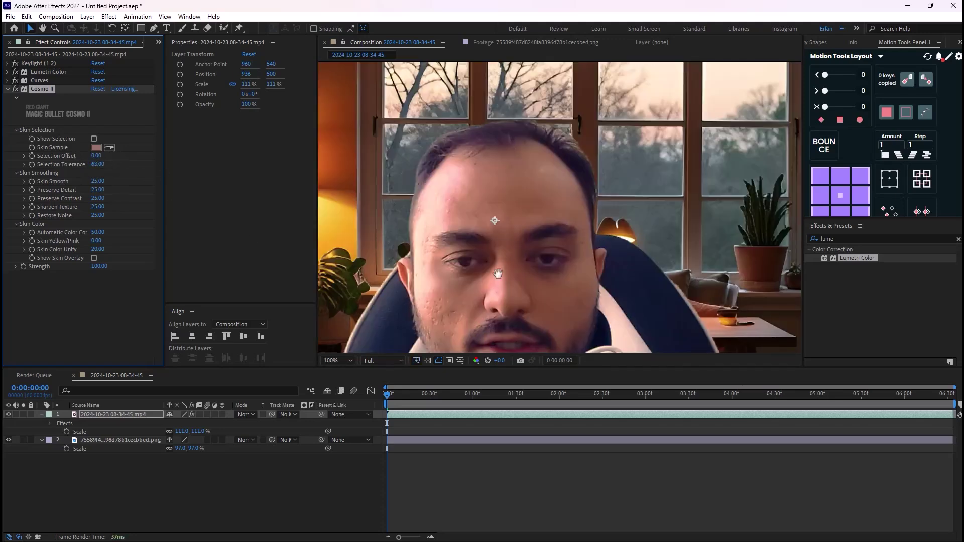
{"action": "scroll", "coordinate": [506, 273], "scroll_direction": "down", "scroll_amount": 2}
{"action": "left_click", "coordinate": [48, 89]}
{"action": "key", "text": "Delete"}
{"action": "key", "text": "ctrl+space"}
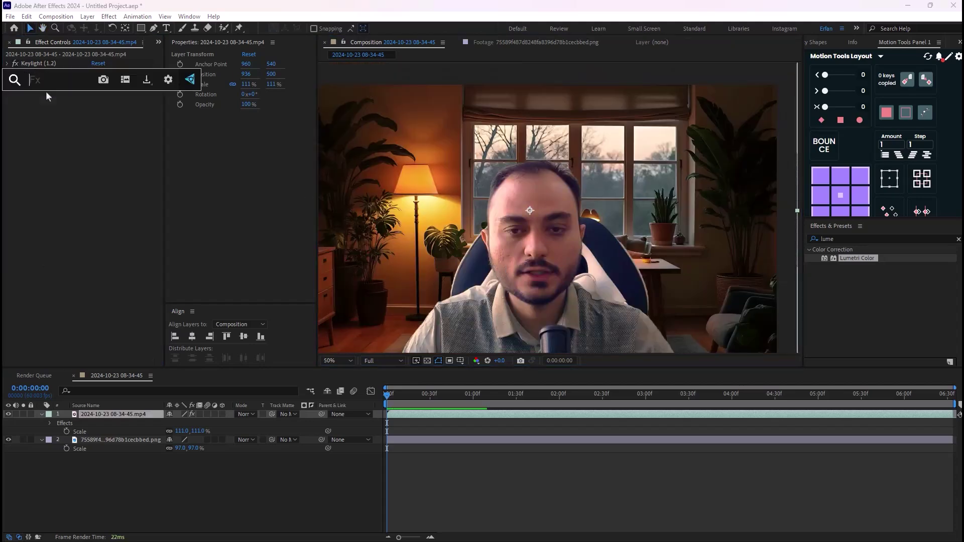
{"action": "type", "text": "beau"}
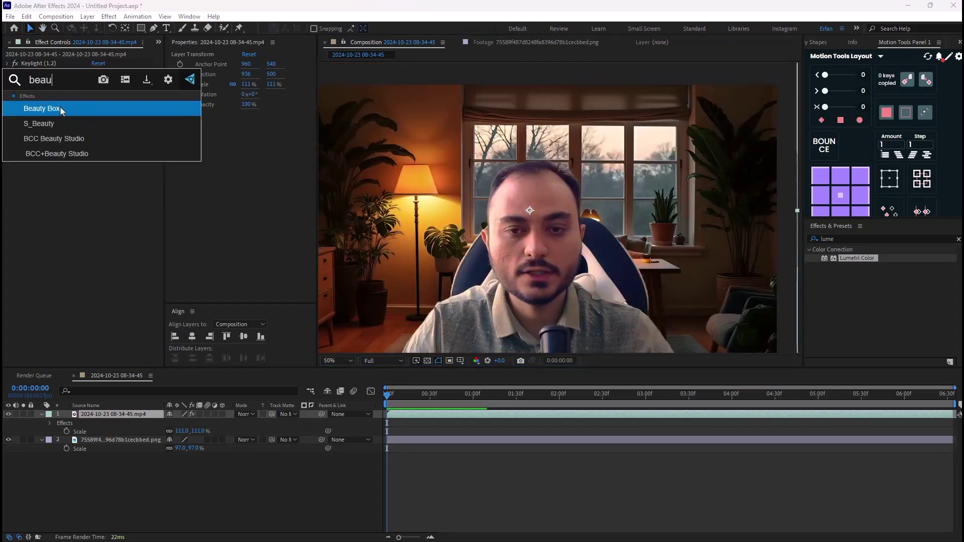
{"action": "left_click", "coordinate": [69, 108]}
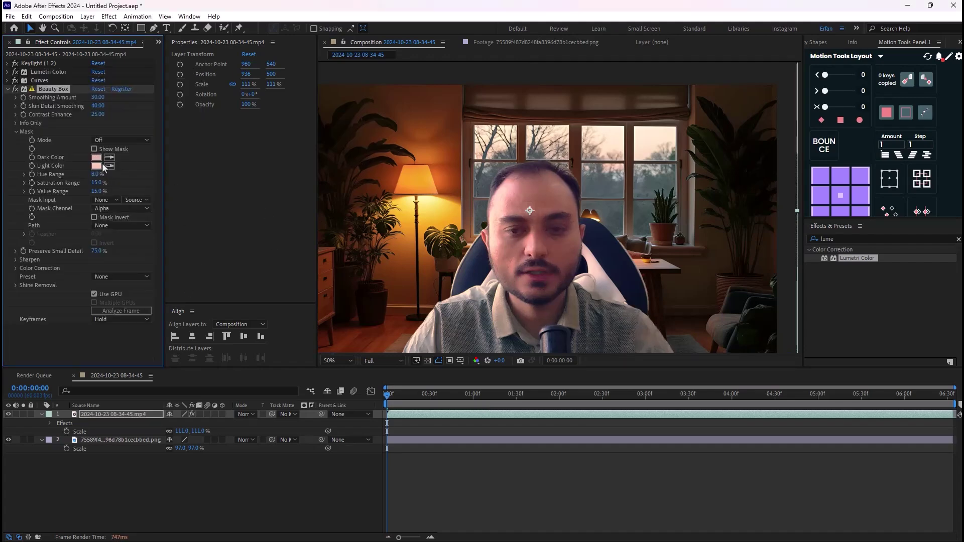
{"action": "key", "text": "slash"}
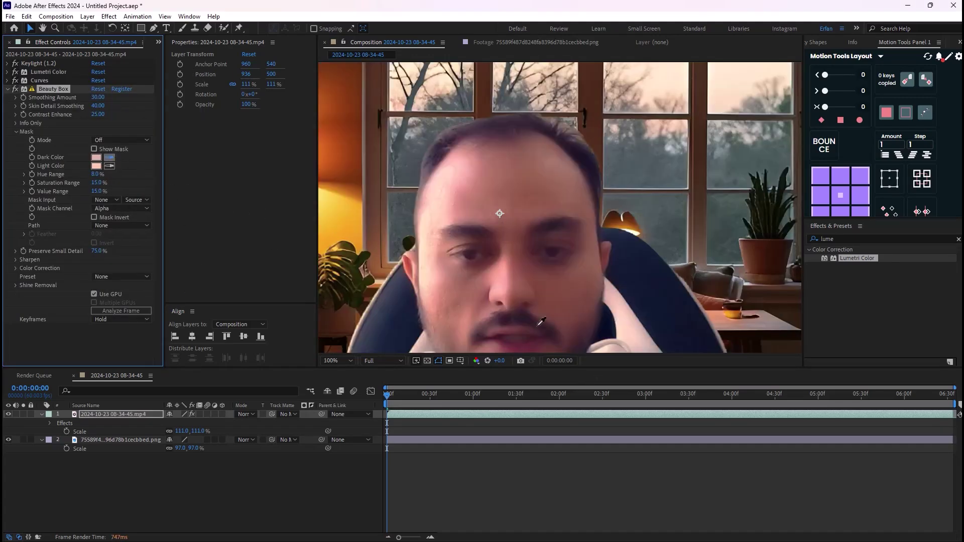
{"action": "left_click_drag", "start_coordinate": [537, 320], "coordinate": [522, 234]}
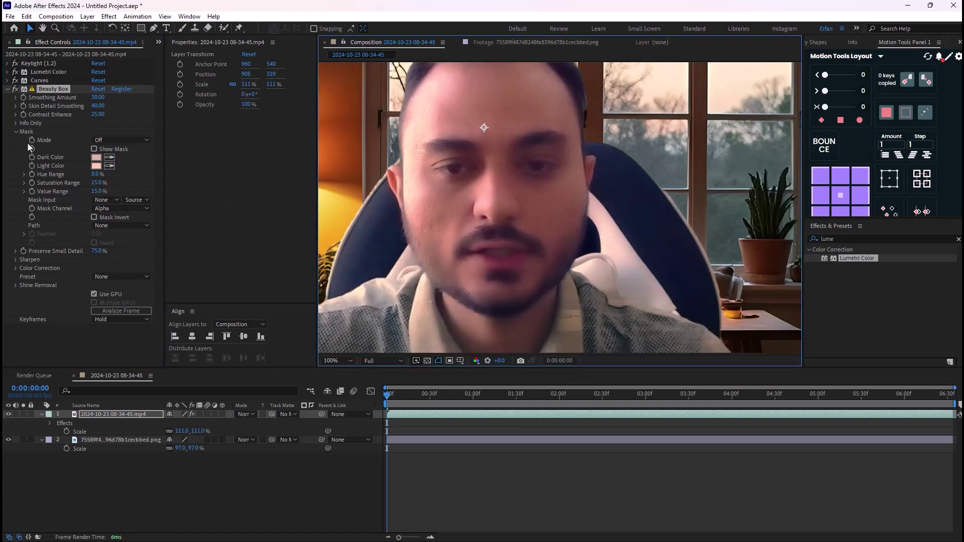
{"action": "left_click", "coordinate": [15, 89]}
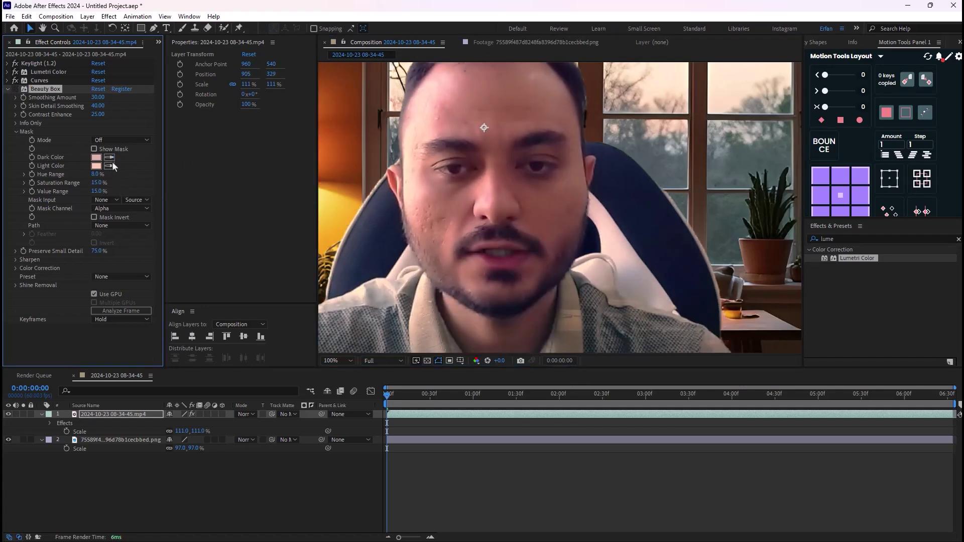
{"action": "left_click", "coordinate": [110, 158]}
{"action": "left_click", "coordinate": [555, 209]}
{"action": "left_click", "coordinate": [110, 166]}
{"action": "left_click", "coordinate": [548, 86]}
{"action": "scroll", "coordinate": [515, 209], "scroll_direction": "down", "scroll_amount": 4}
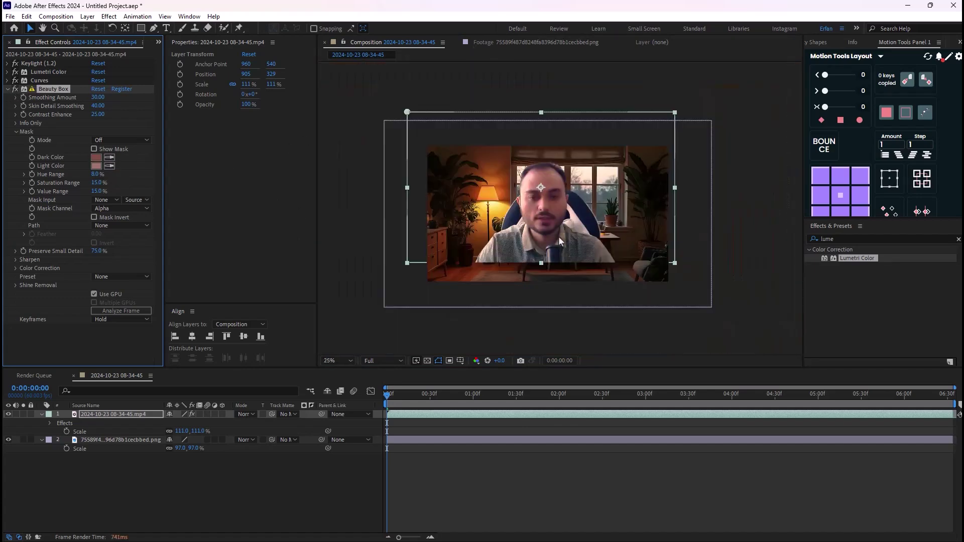
{"action": "scroll", "coordinate": [573, 251], "scroll_direction": "up", "scroll_amount": 2}
{"action": "scroll", "coordinate": [568, 250], "scroll_direction": "down", "scroll_amount": 2}
{"action": "left_click_drag", "start_coordinate": [571, 240], "coordinate": [578, 258]}
{"action": "key", "text": "ctrl+z"}
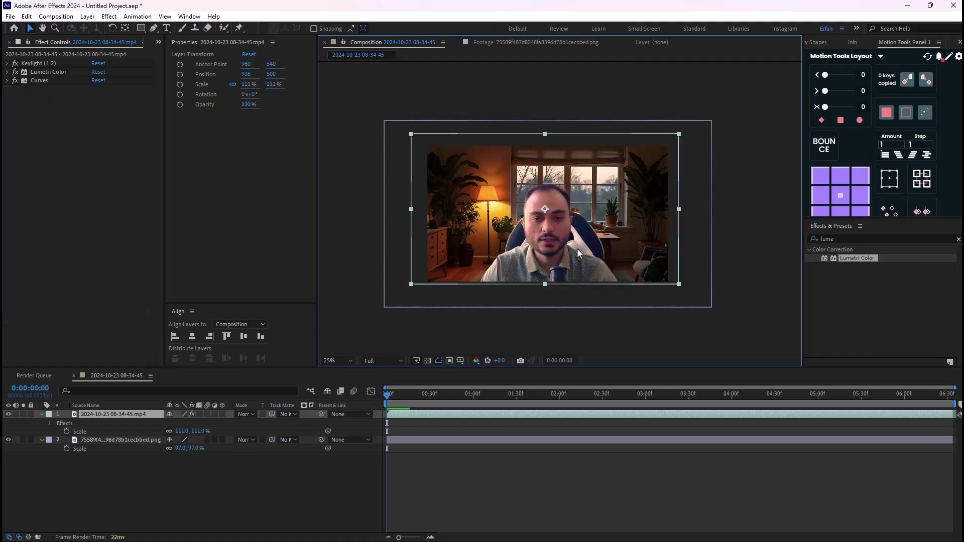
{"action": "left_click", "coordinate": [296, 452]}
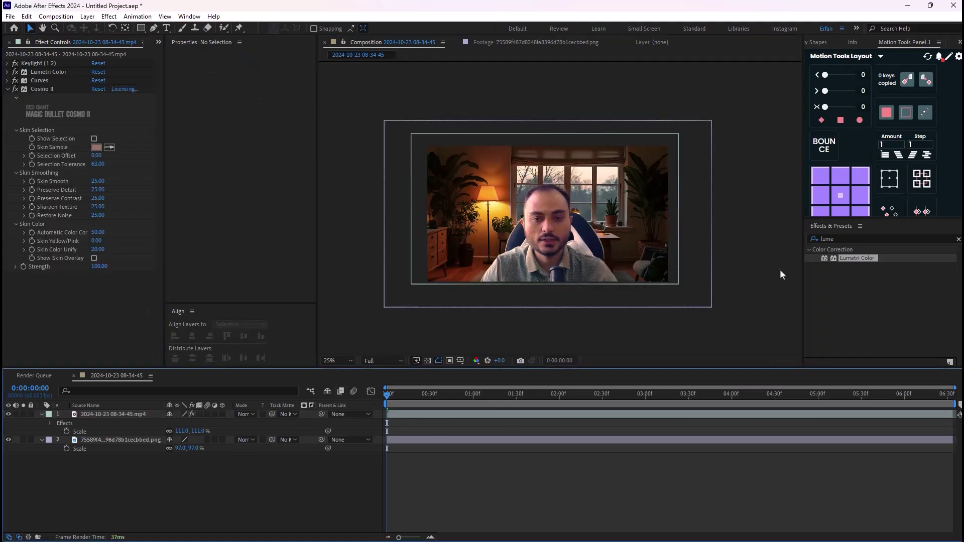
{"action": "scroll", "coordinate": [508, 221], "scroll_direction": "up", "scroll_amount": 2}
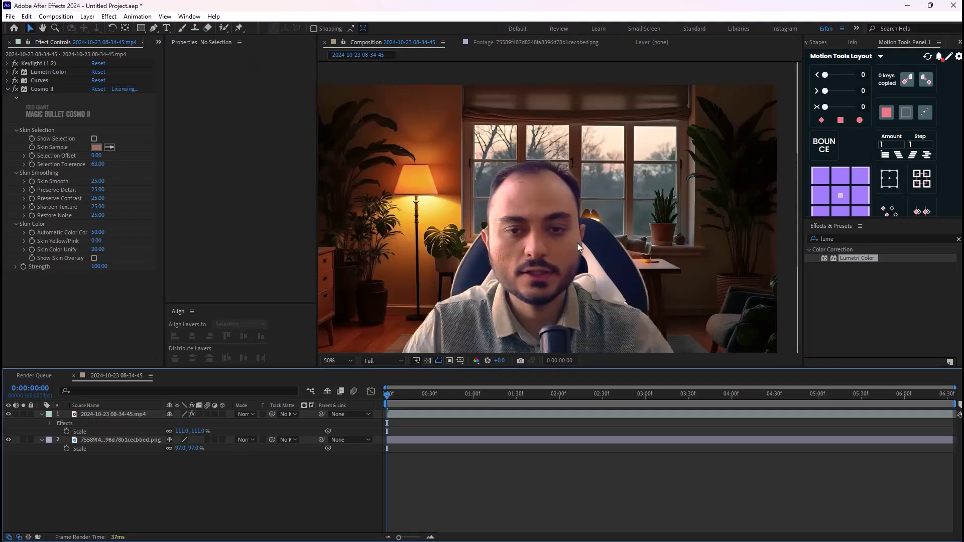
{"action": "scroll", "coordinate": [576, 245], "scroll_direction": "down", "scroll_amount": 4}
{"action": "scroll", "coordinate": [578, 251], "scroll_direction": "up", "scroll_amount": 1}
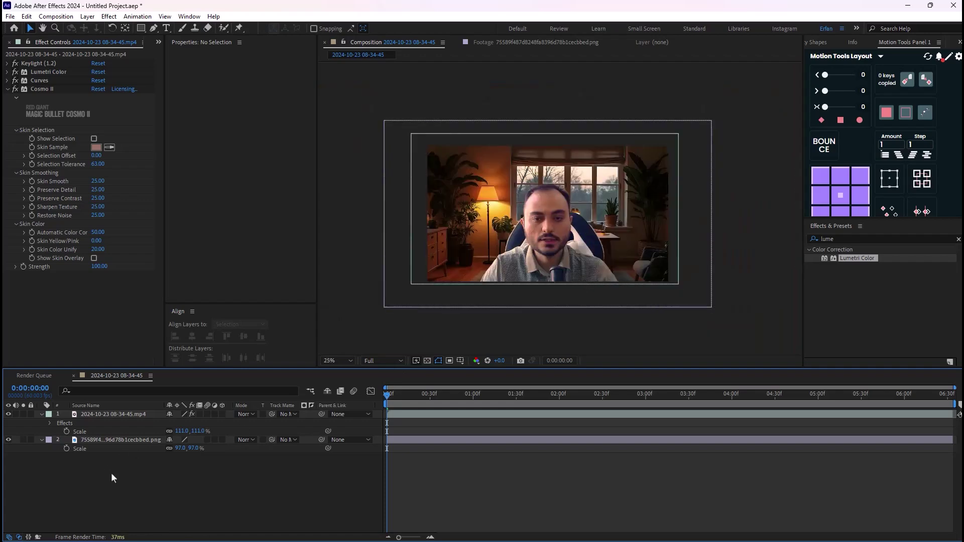
- Apply Camera Lens Blur to the warm room background layer with Blur Radius 16
{"action": "left_click", "coordinate": [134, 441]}
{"action": "key", "text": "ctrl+space"}
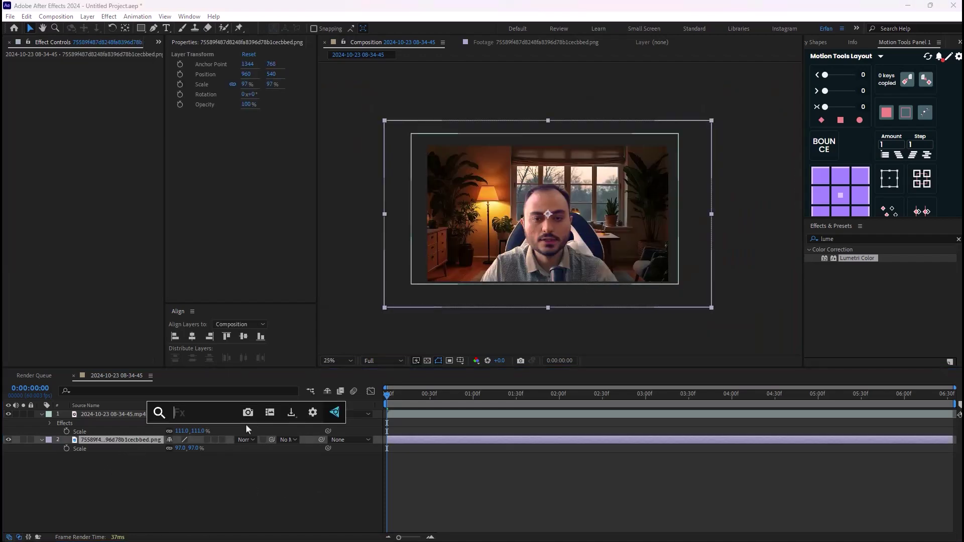
{"action": "type", "text": "camera"}
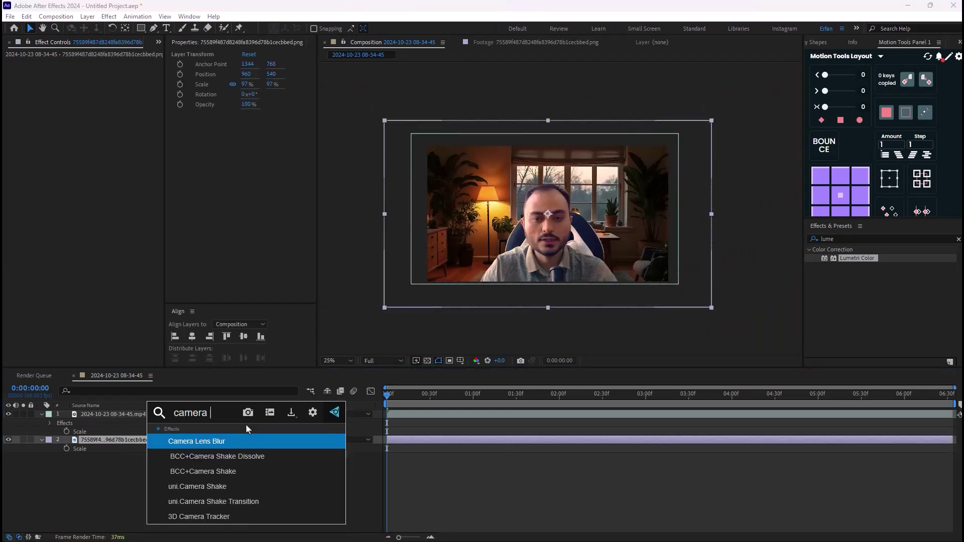
{"action": "left_click", "coordinate": [233, 445]}
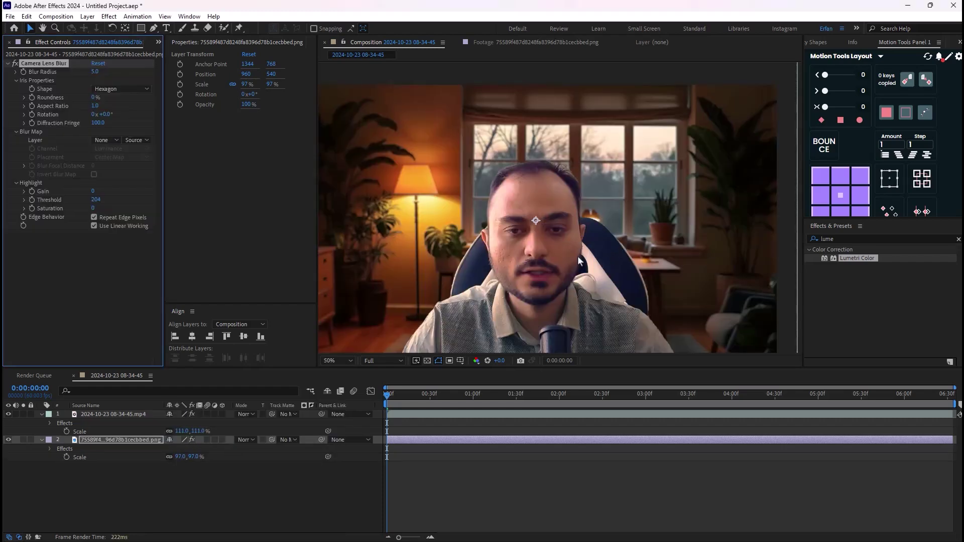
{"action": "left_click_drag", "start_coordinate": [94, 71], "coordinate": [103, 71]}
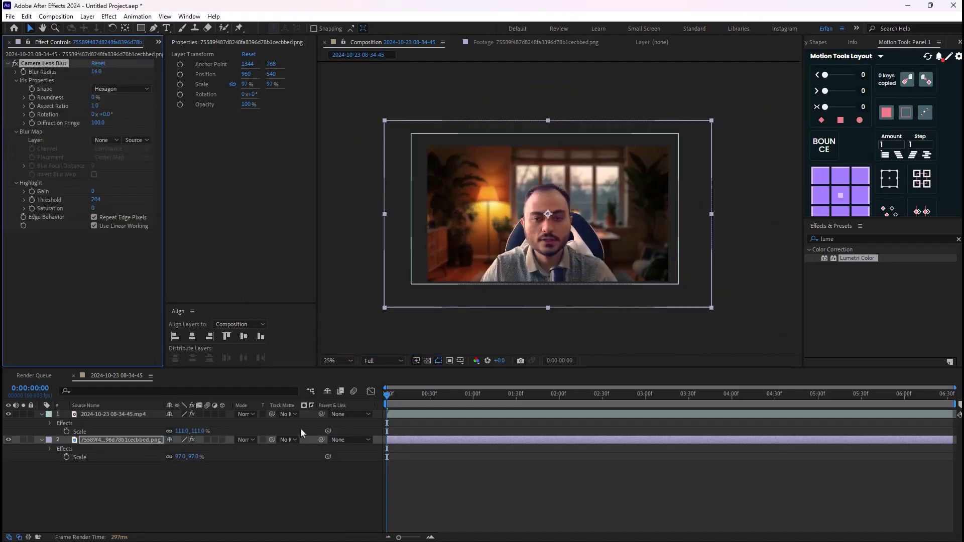
{"action": "left_click", "coordinate": [297, 486]}
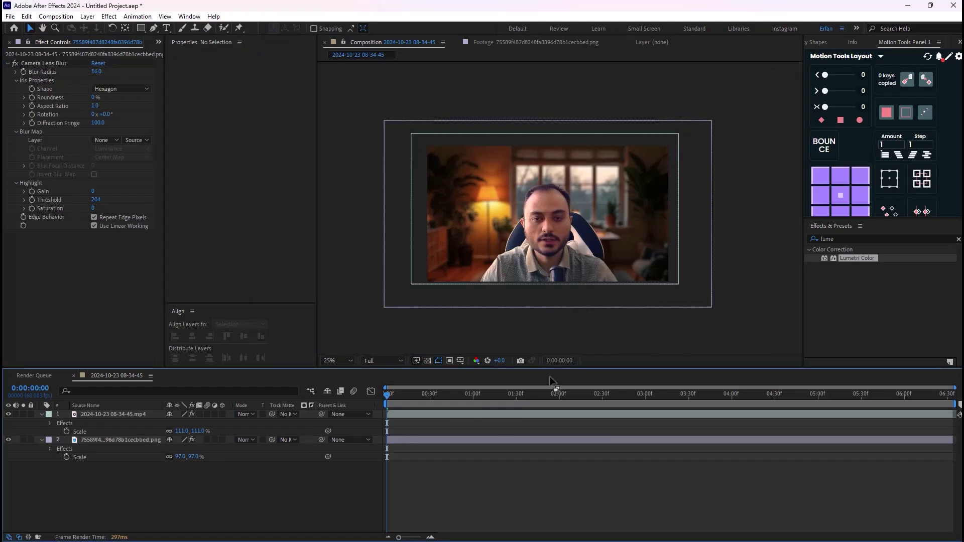
{"action": "key", "text": "space"}
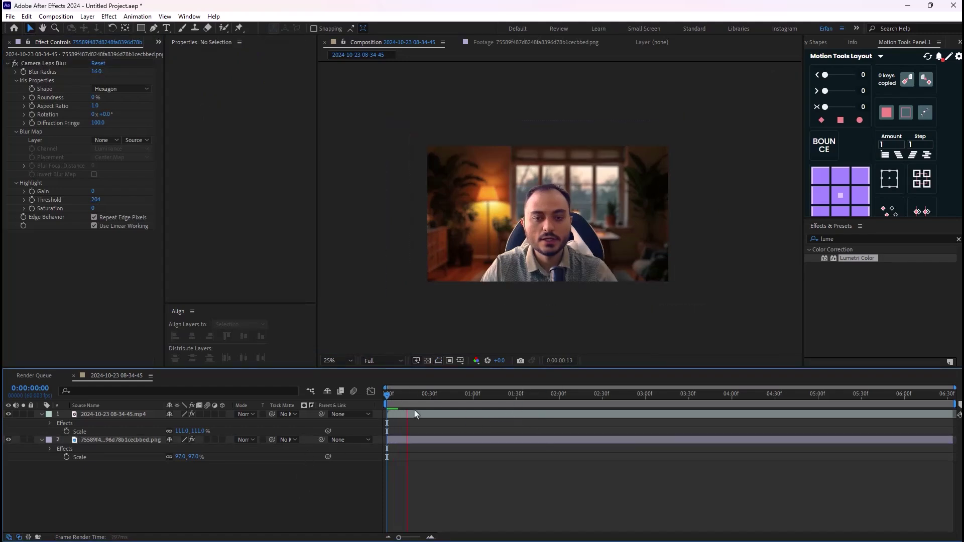